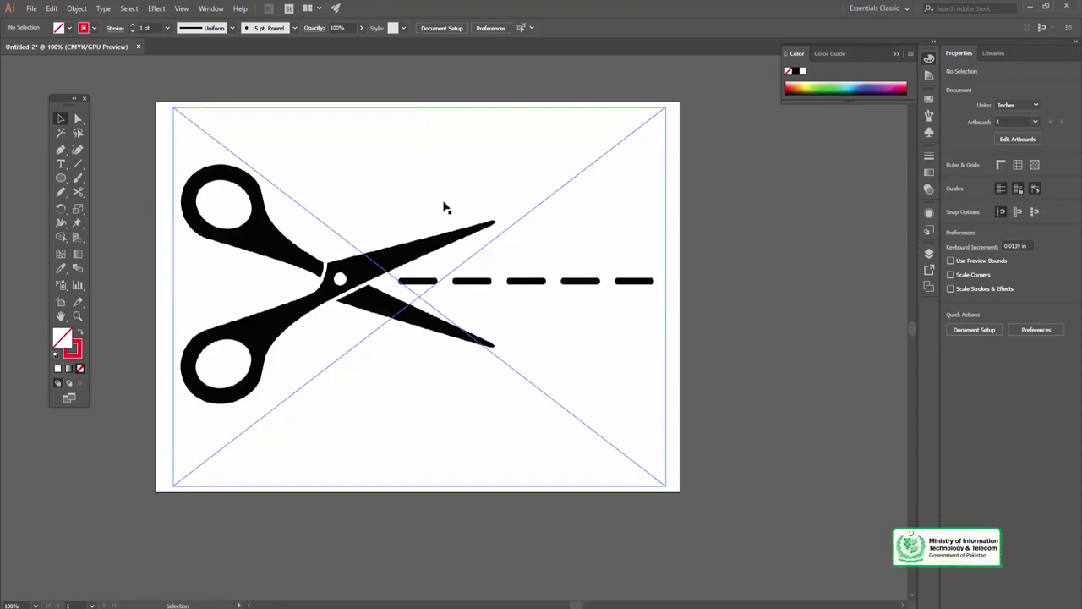
Select the placed scissors image, inspect it up close, and bring up the Object menu's lock options
click(430, 228)
click(426, 81)
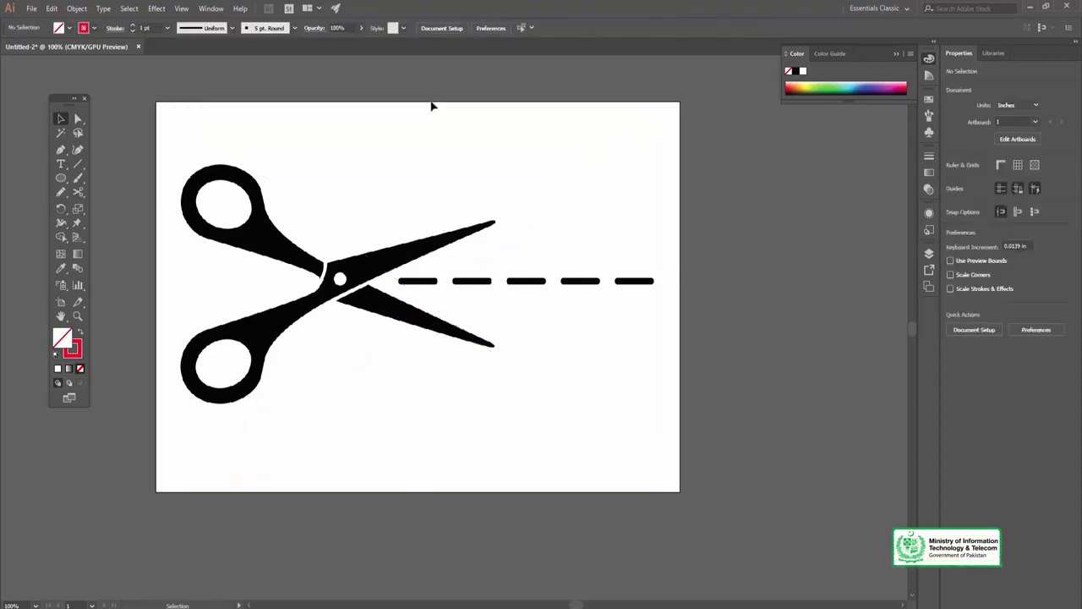
click(431, 120)
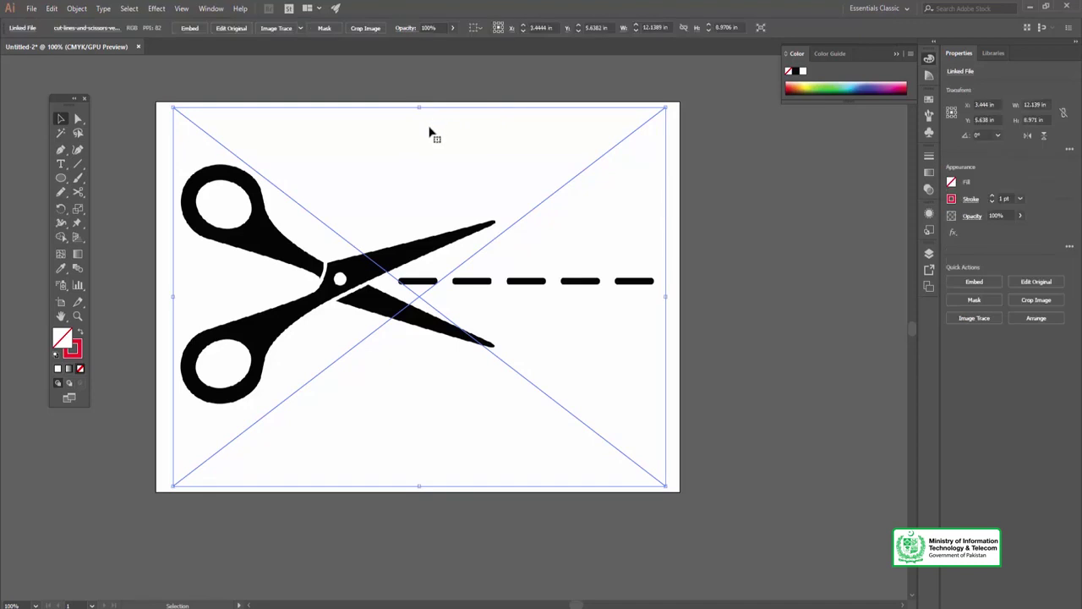
ctrl+click(422, 160)
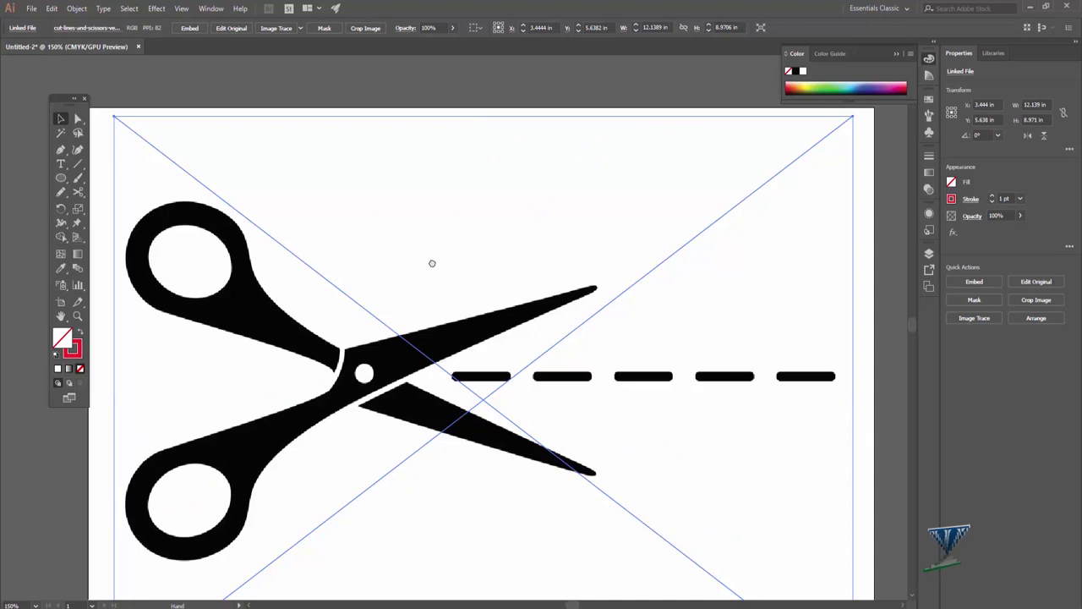
drag(430, 261, 412, 208)
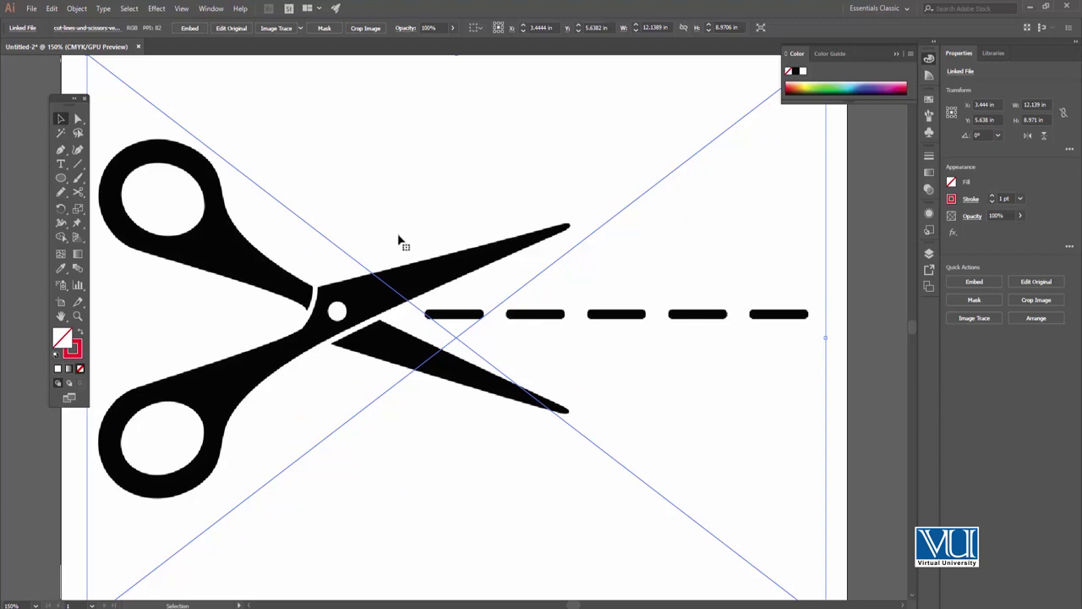
alt+click(434, 280)
drag(440, 289, 415, 227)
click(429, 267)
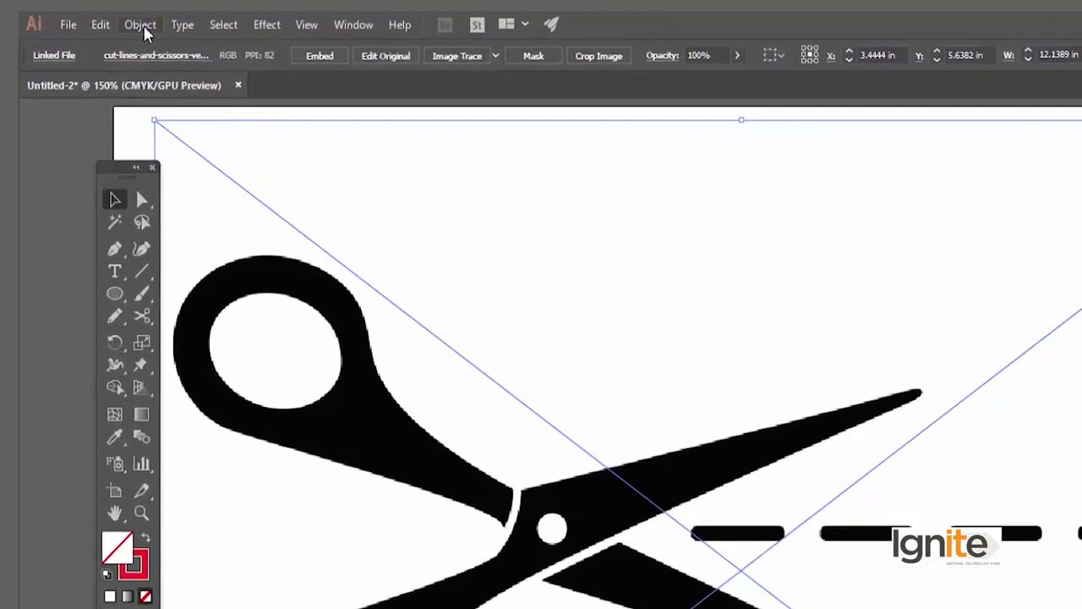
click(77, 8)
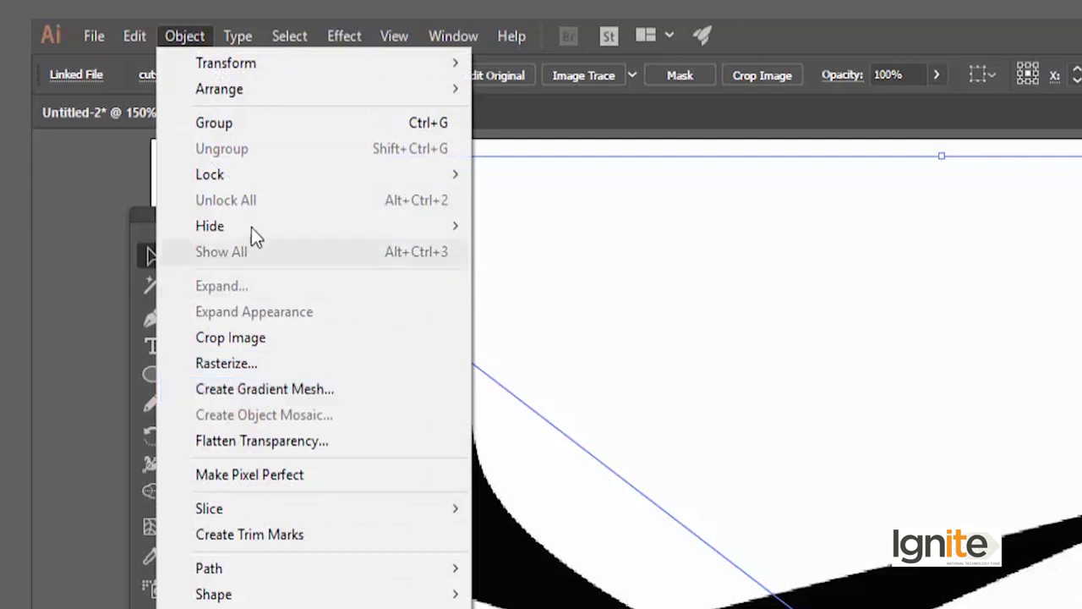
mouse_move(212, 174)
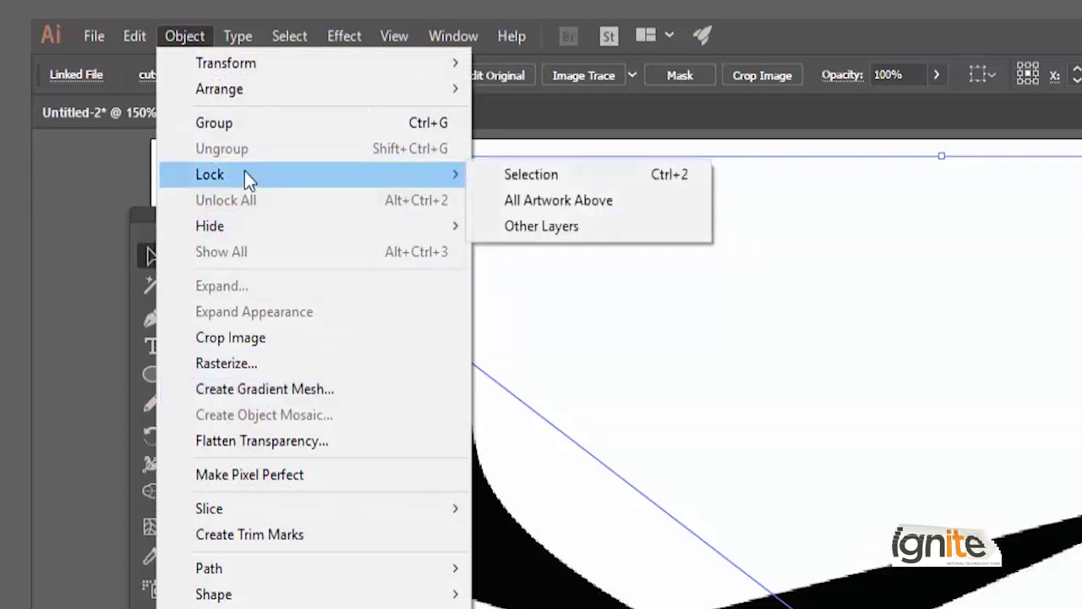
Lock the scissors image with Object > Lock > Selection and center it in a closer view
click(513, 175)
key(z)
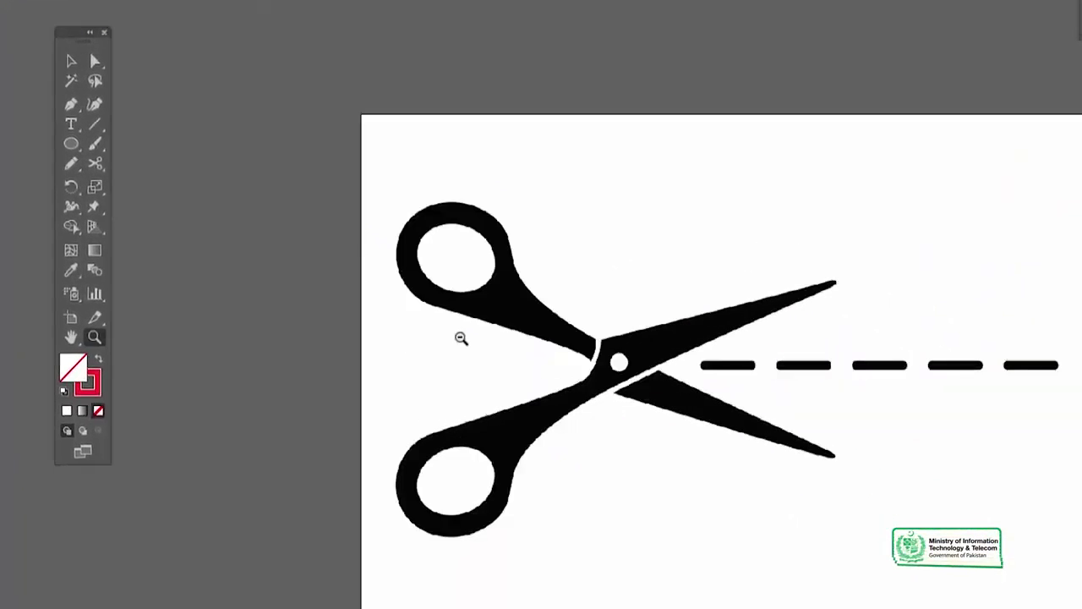
drag(589, 382, 532, 332)
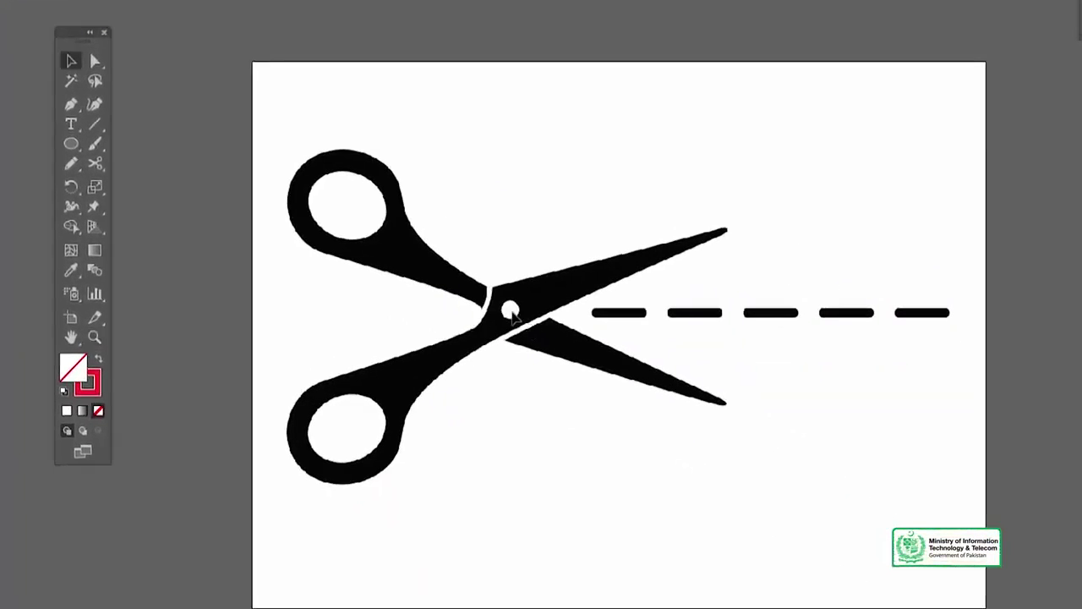
click(550, 319)
key(v)
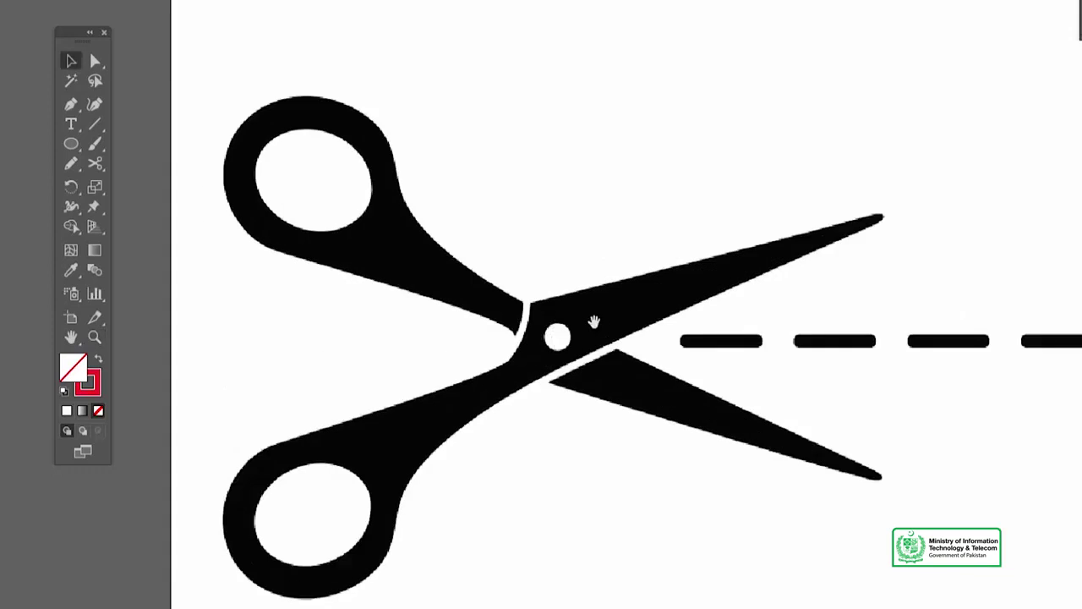
scroll(473, 312, right, 3)
key(alt+o)
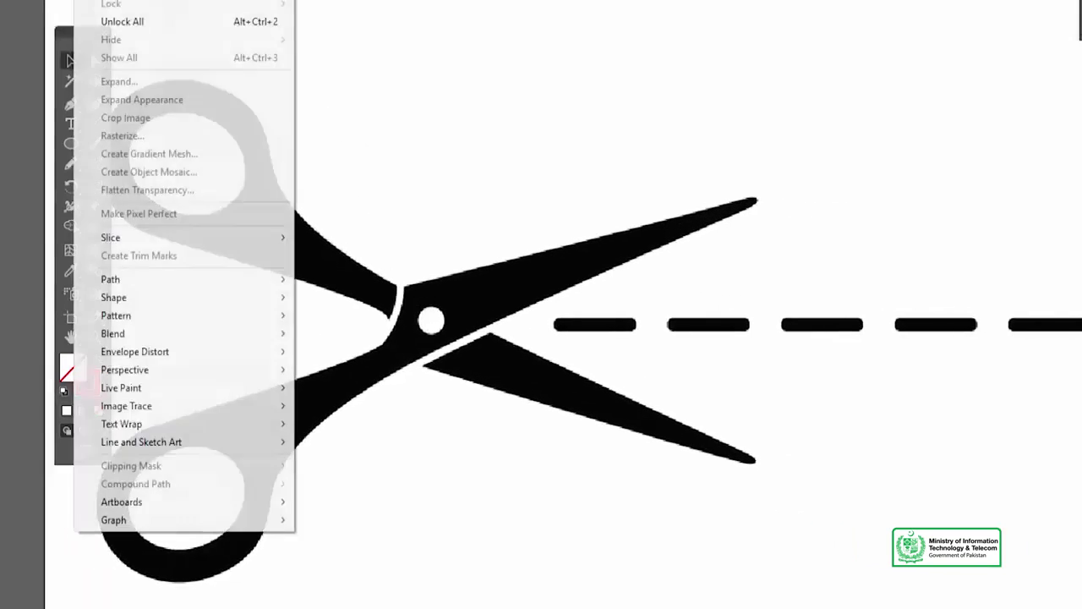
key(Escape)
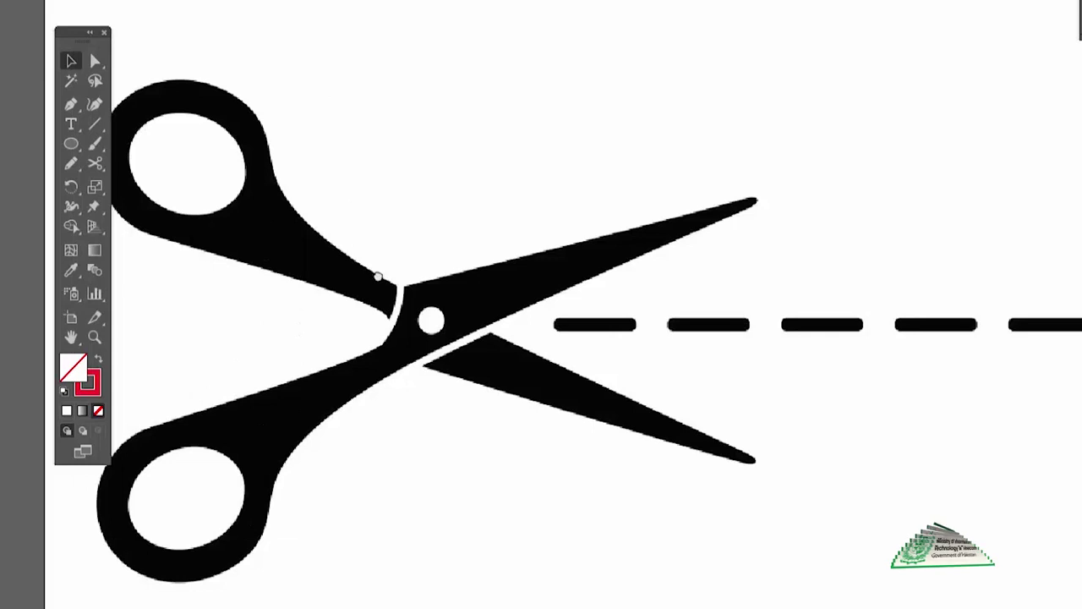
scroll(370, 265, left, 1)
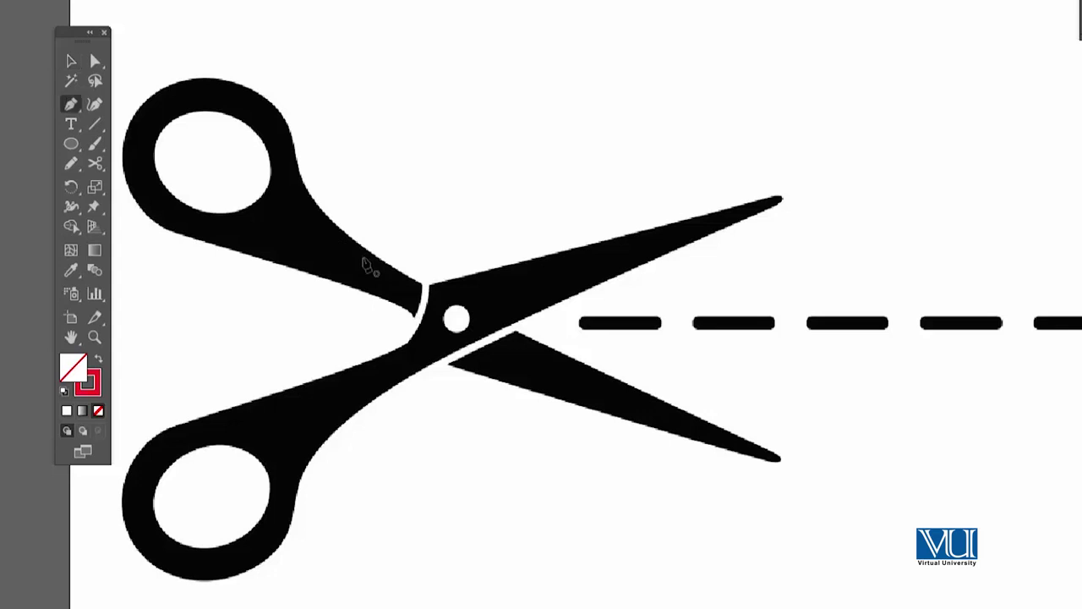
Zoom in closely on the upper finger loop of the scissors
key(z)
click(239, 222)
click(586, 294)
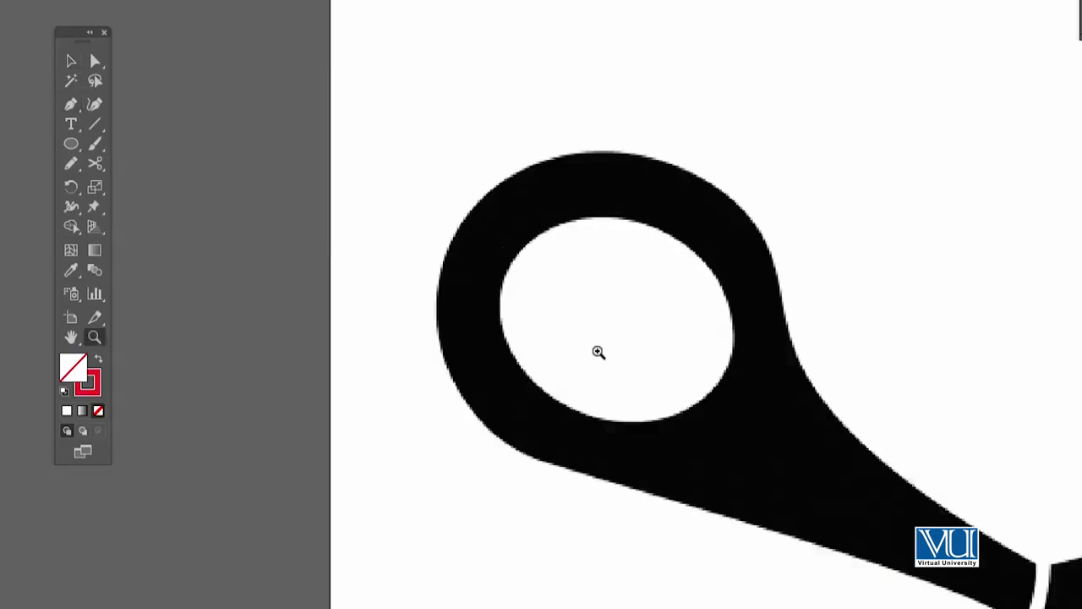
click(598, 352)
drag(698, 370, 490, 333)
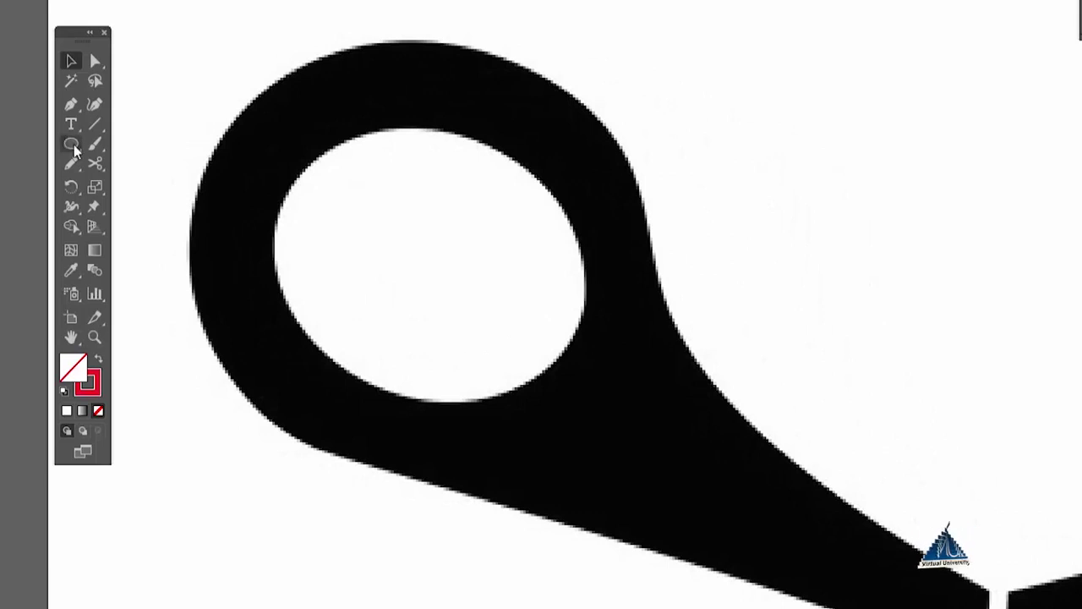
Reframe the view on the pivot and upper handle tip, ready for Pen tracing
key(p)
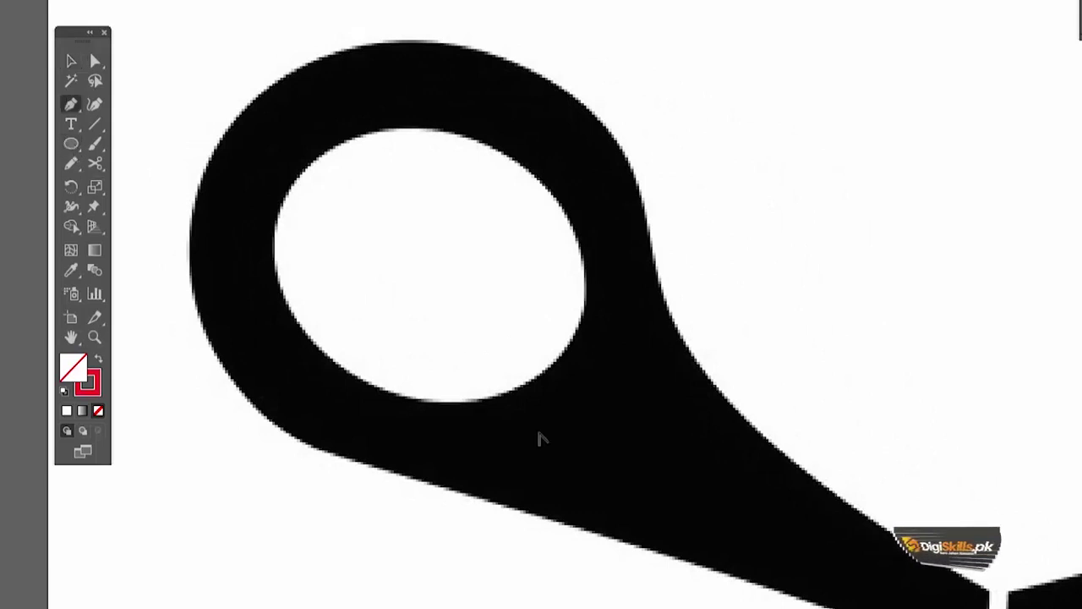
key(z)
alt+click(589, 447)
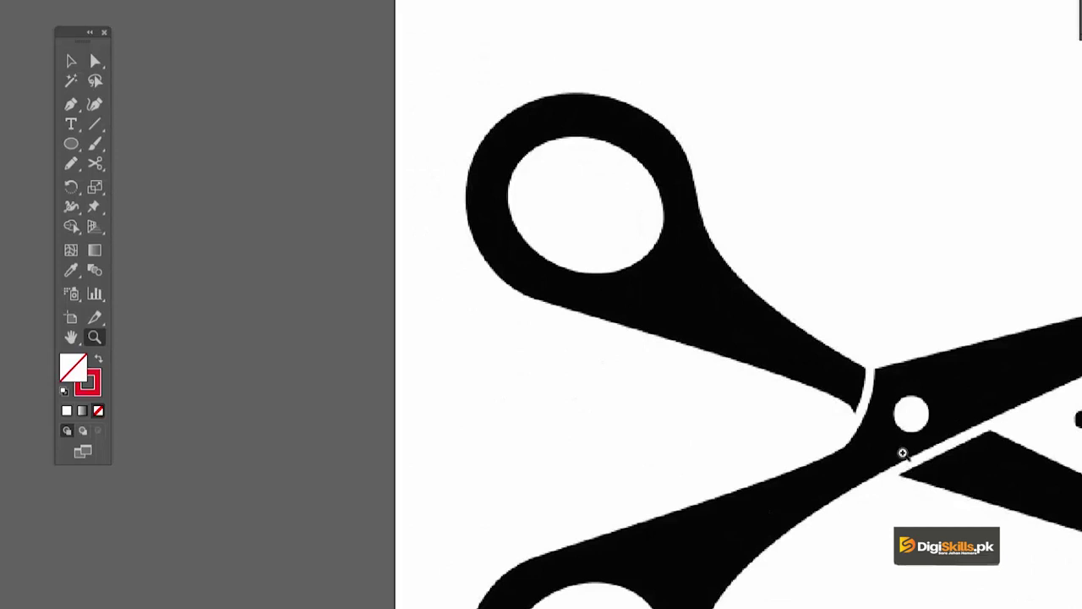
mouse_move(922, 428)
mouse_down()
mouse_move(759, 418)
mouse_move(725, 401)
mouse_up()
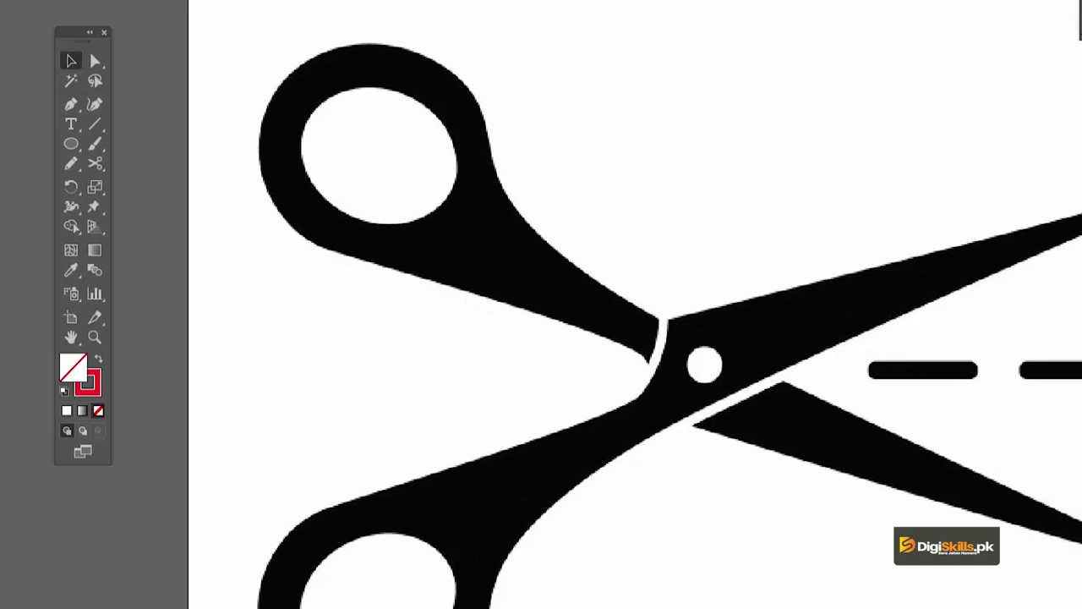
key(z)
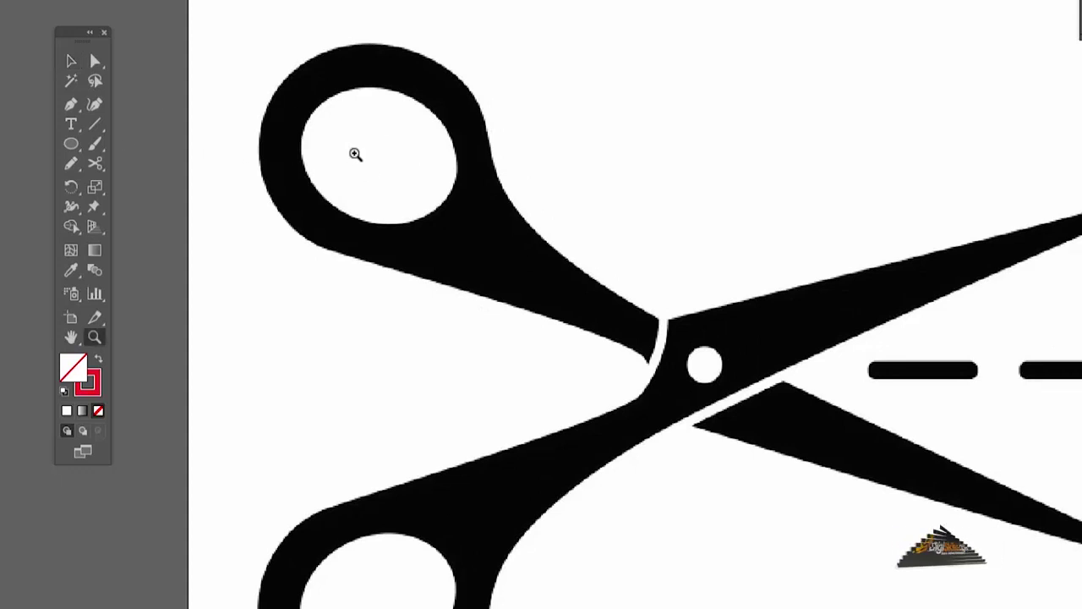
click(370, 166)
key(v)
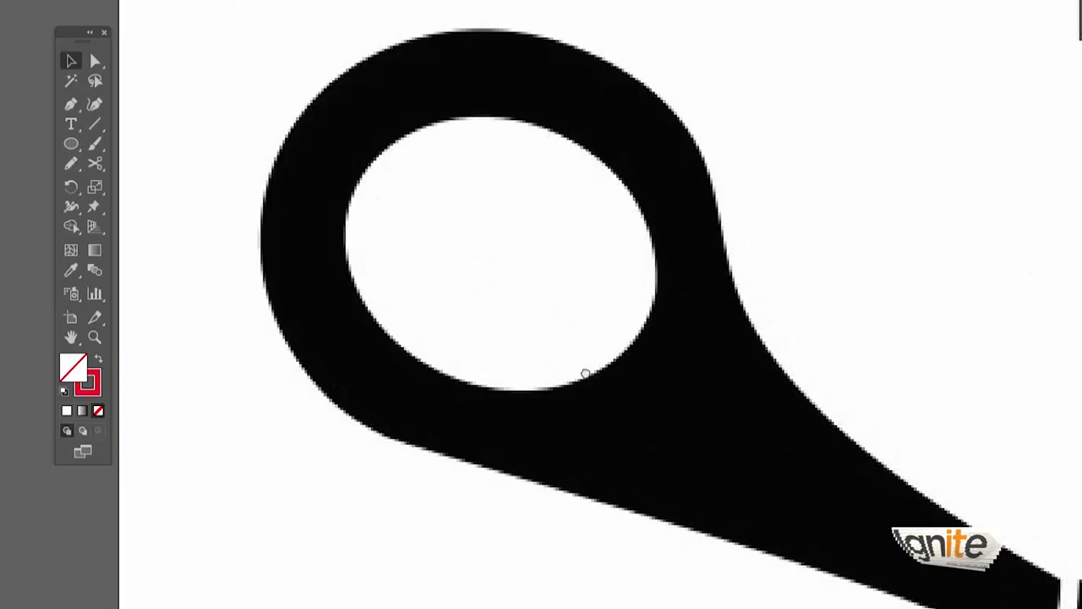
key(p)
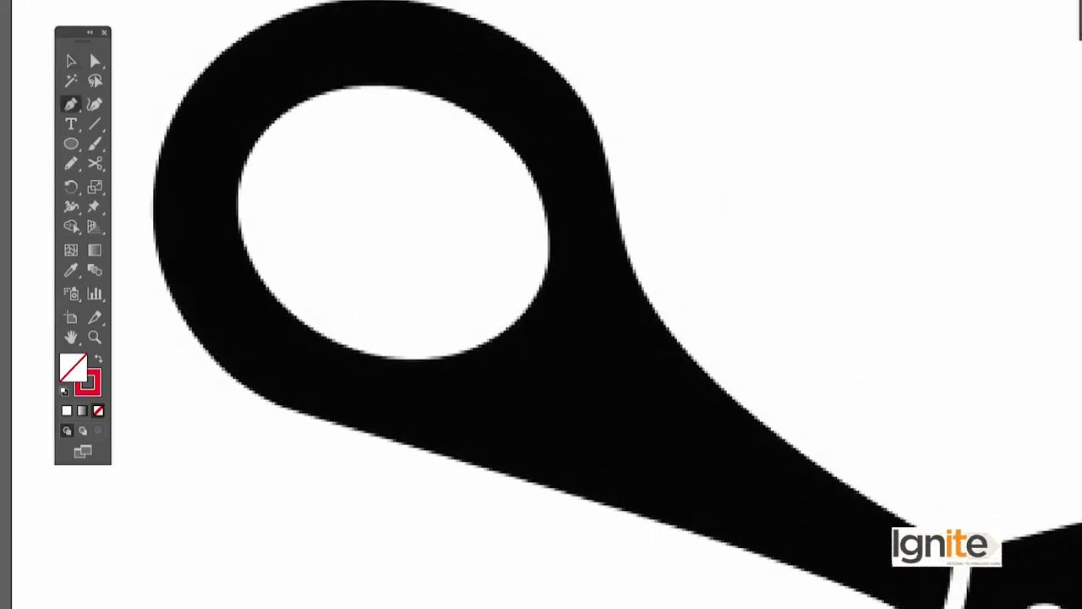
key(z)
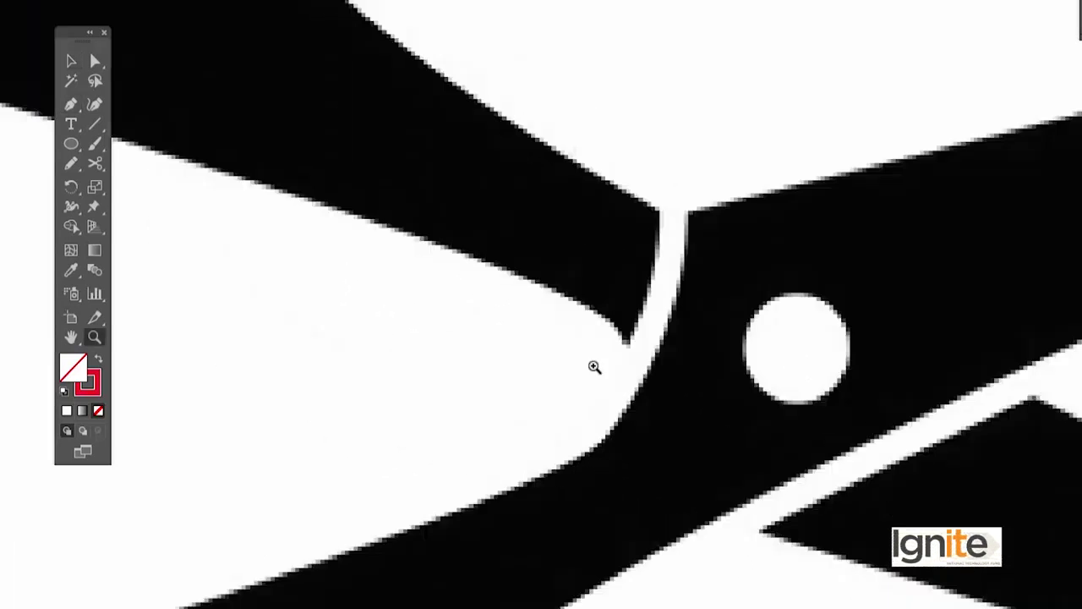
key(b)
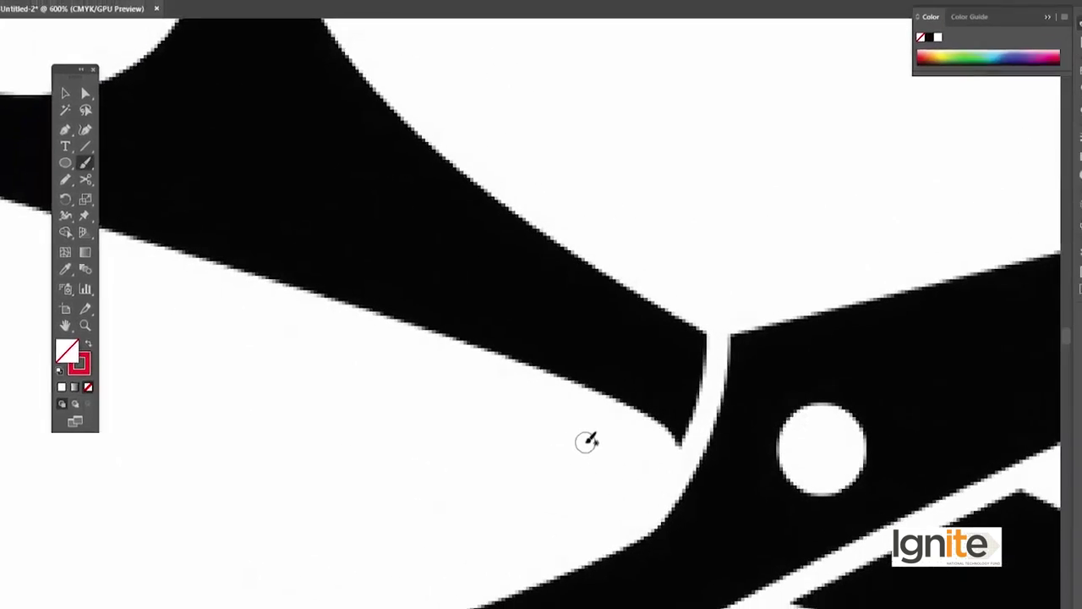
Start the Pen path at the handle's inner tip and curve it up toward the finger loop
key(p)
click(602, 418)
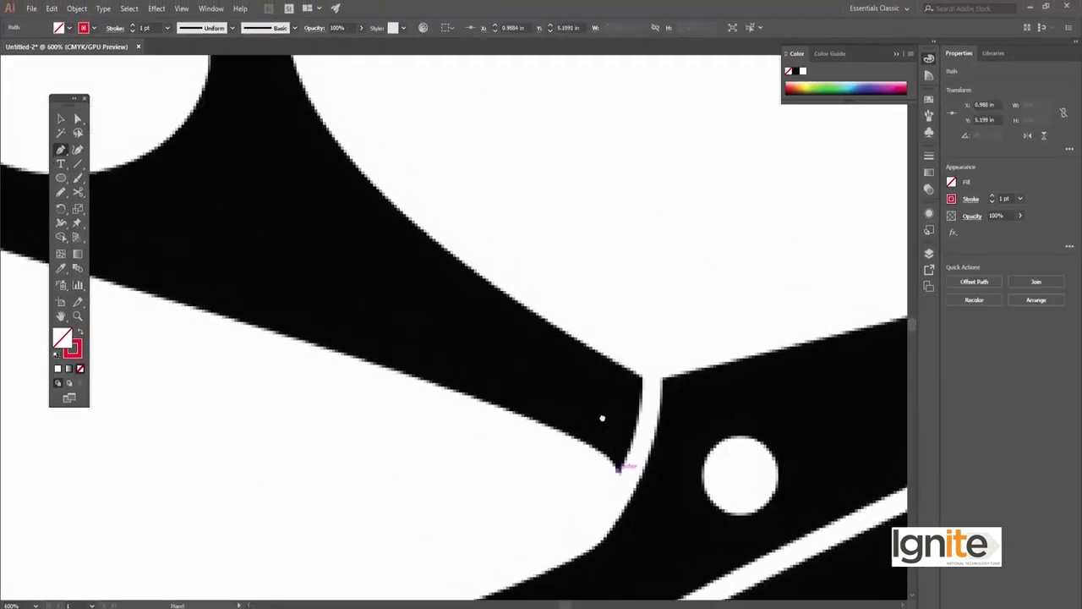
drag(625, 370, 616, 305)
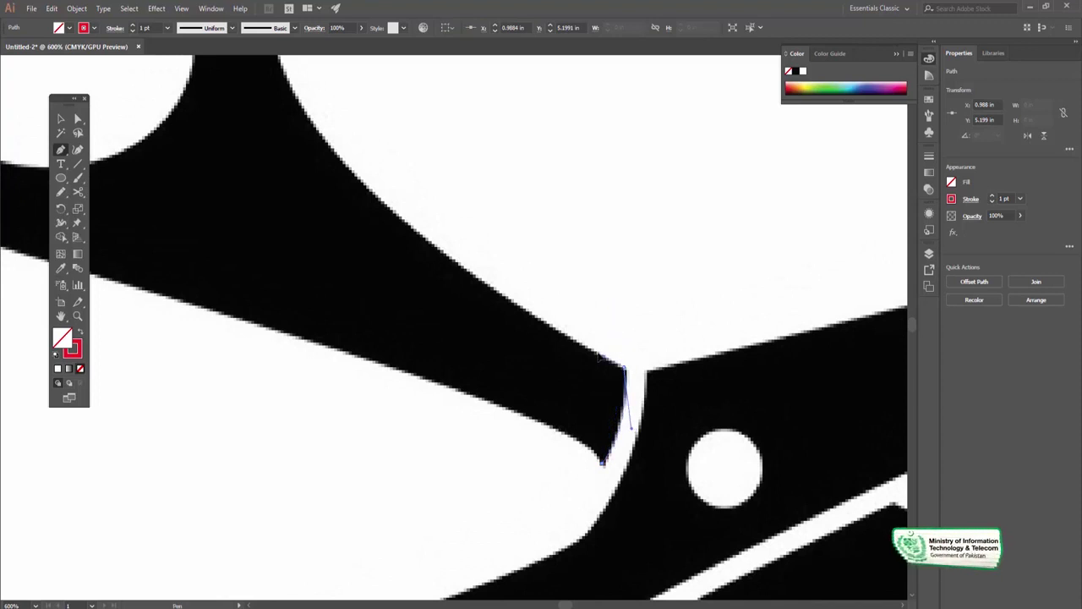
alt+click(624, 368)
drag(466, 261, 563, 388)
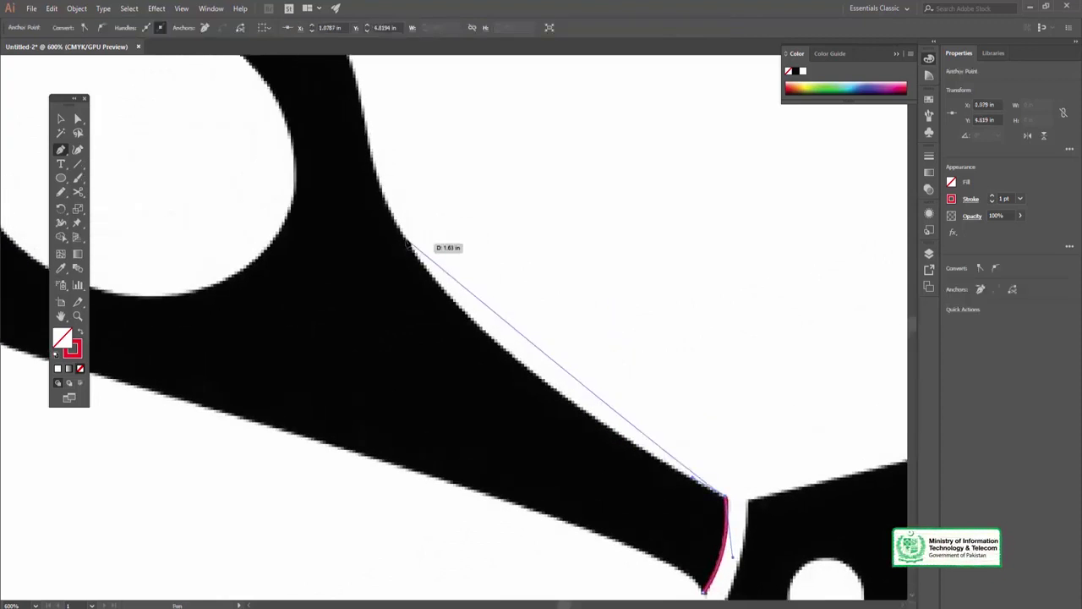
drag(406, 240, 398, 182)
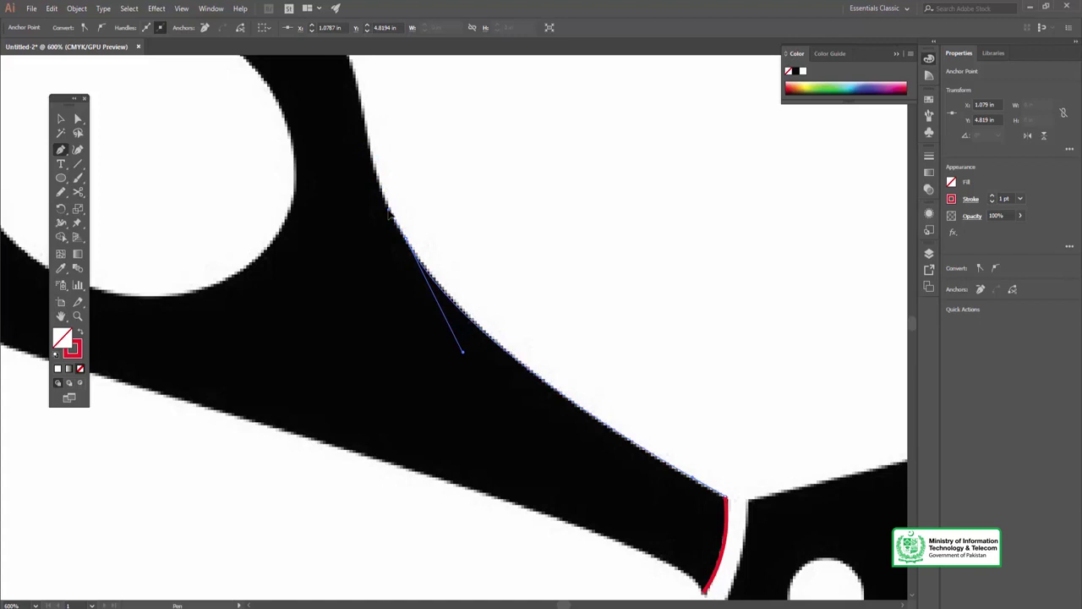
drag(416, 100, 462, 364)
drag(403, 293, 408, 256)
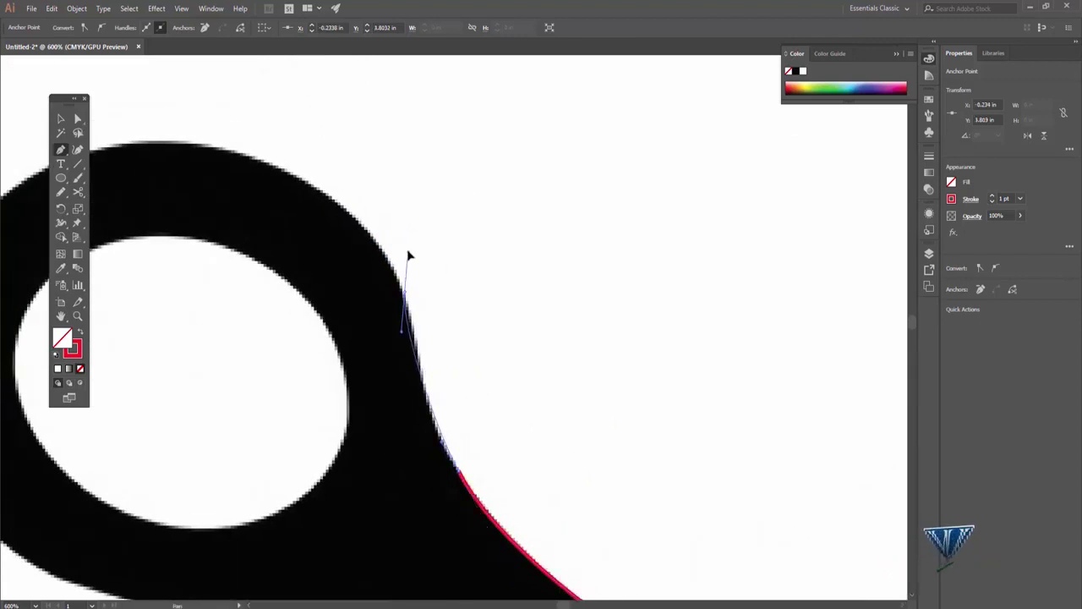
click(403, 292)
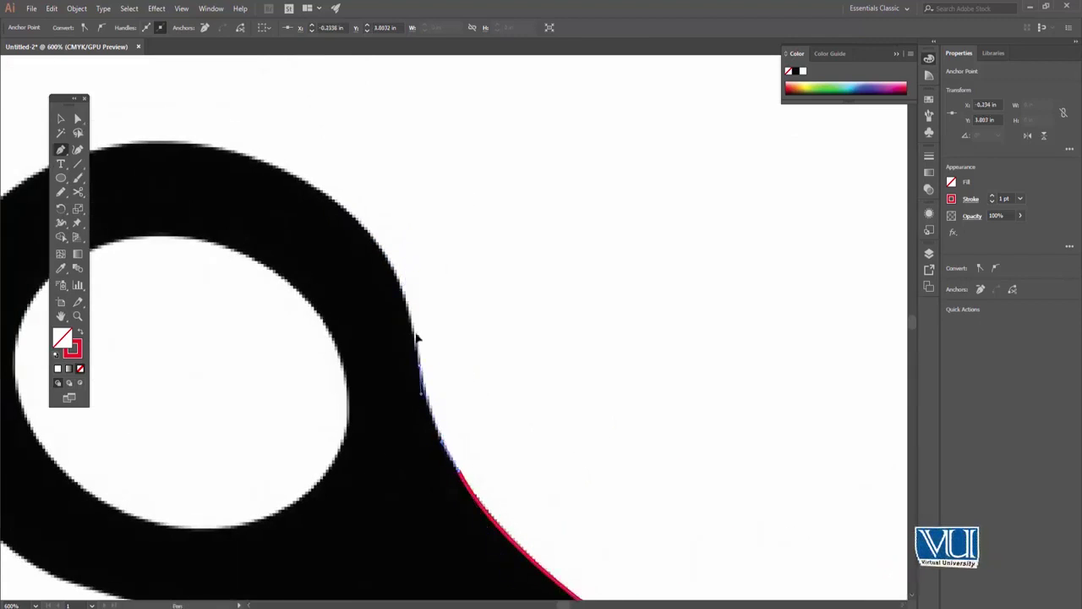
Curve the outline around the ring's outer and lower edges to the tip beside the pivot
drag(346, 281, 526, 366)
drag(385, 243, 184, 213)
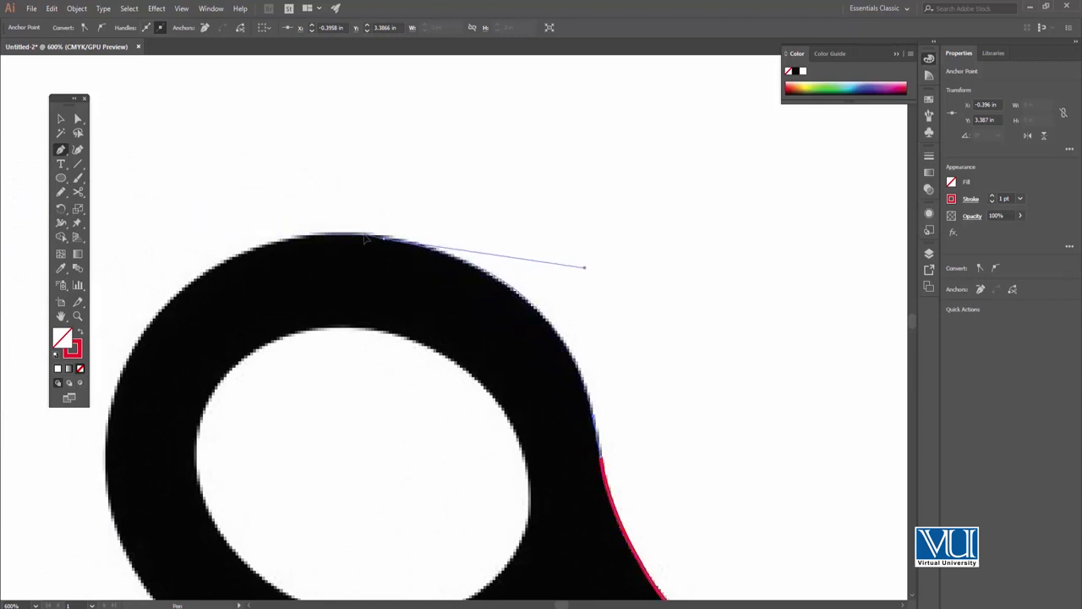
drag(261, 323, 309, 203)
mouse_move(164, 290)
mouse_down()
mouse_move(103, 484)
mouse_move(150, 389)
mouse_up()
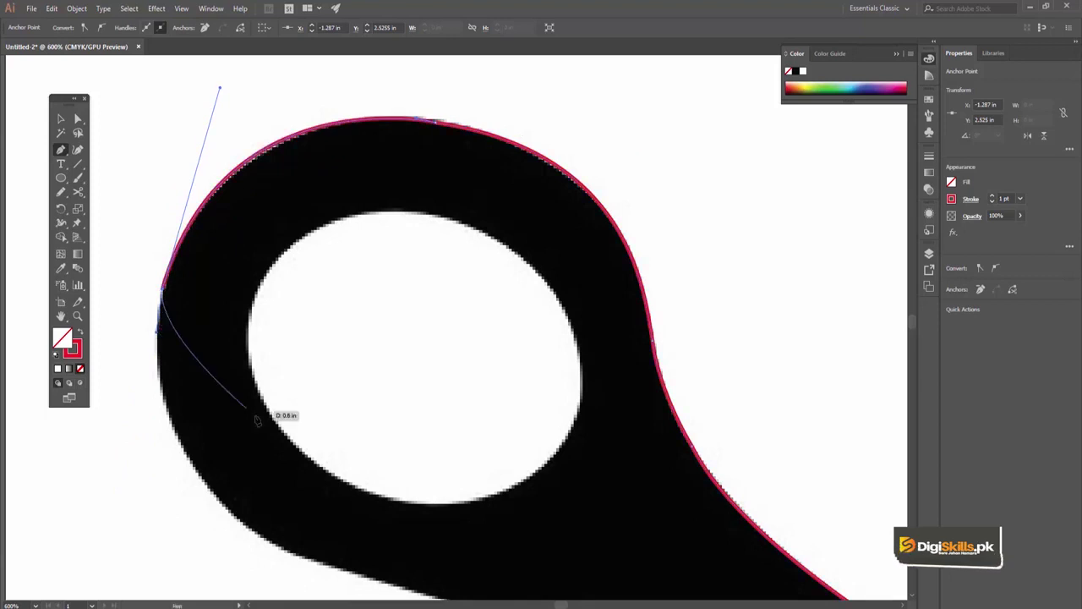
drag(259, 415, 225, 300)
mouse_move(281, 446)
mouse_down()
mouse_move(459, 531)
mouse_move(461, 520)
mouse_up()
drag(356, 466, 436, 507)
drag(430, 406, 466, 415)
drag(506, 464, 472, 391)
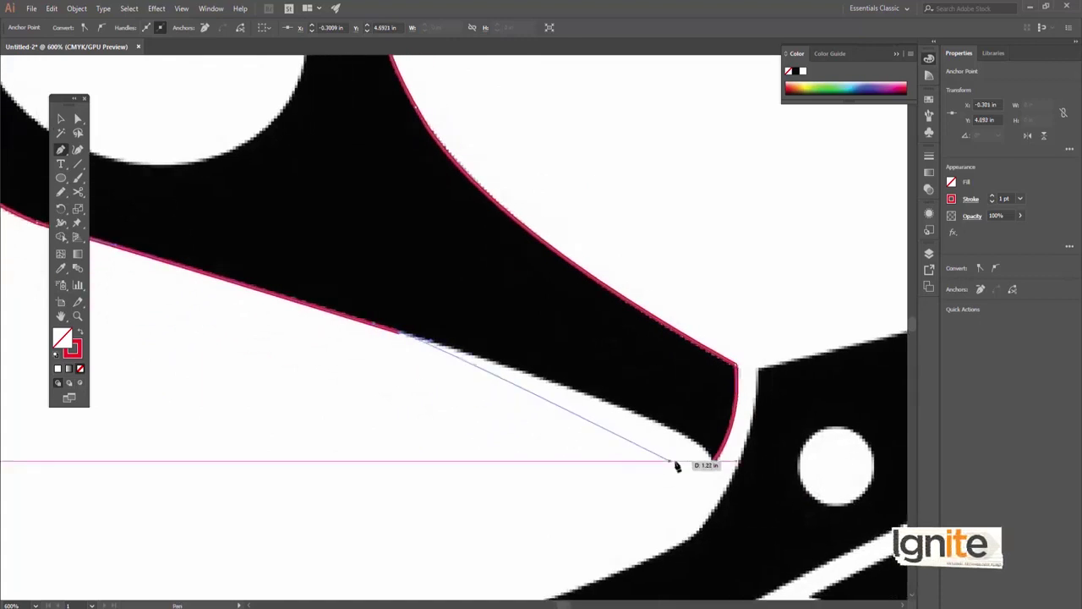
drag(714, 462, 725, 486)
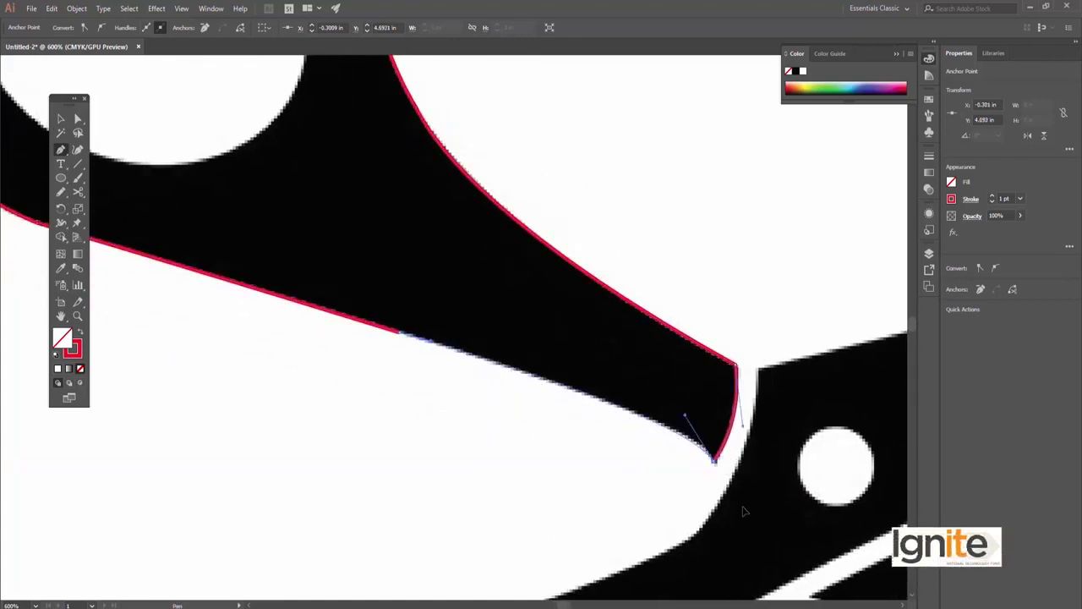
Extend the outline along the blade's top edge to the corner by the pivot
alt+click(504, 406)
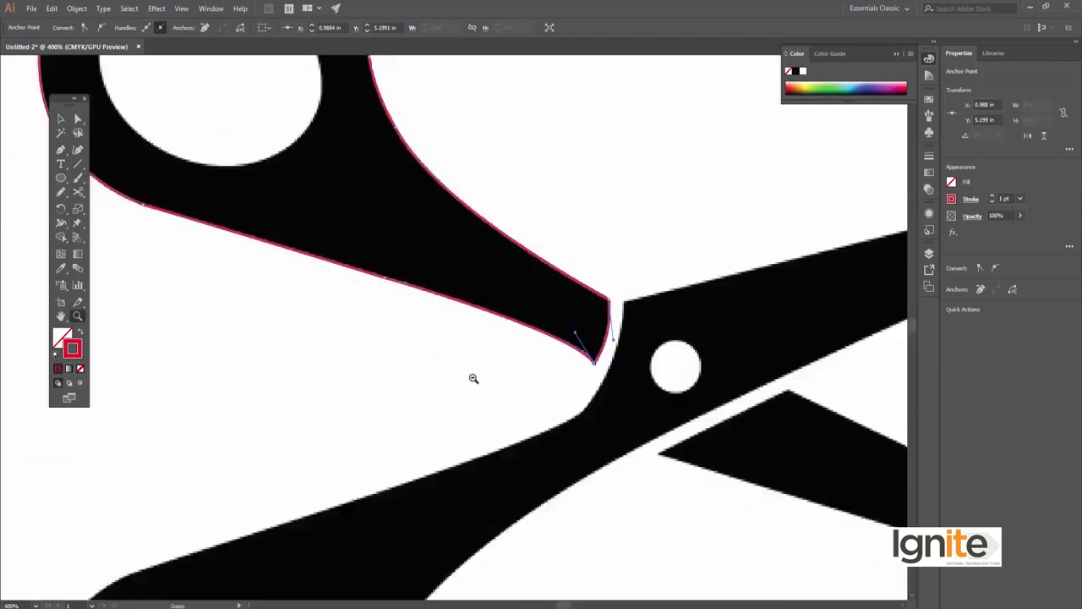
alt+click(473, 377)
alt+click(415, 360)
alt+click(444, 405)
click(409, 331)
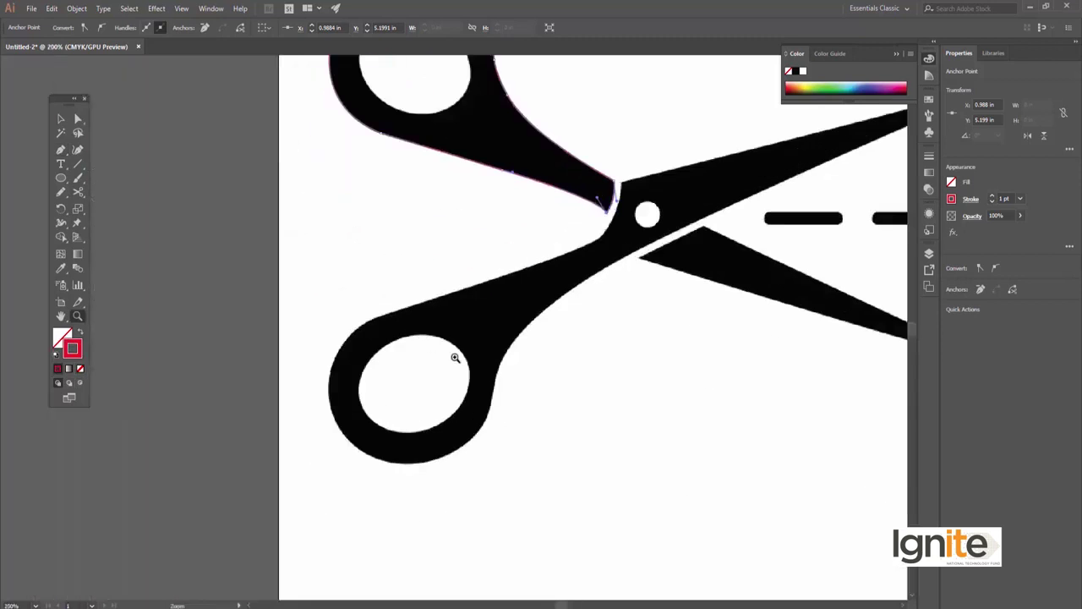
click(548, 317)
click(355, 399)
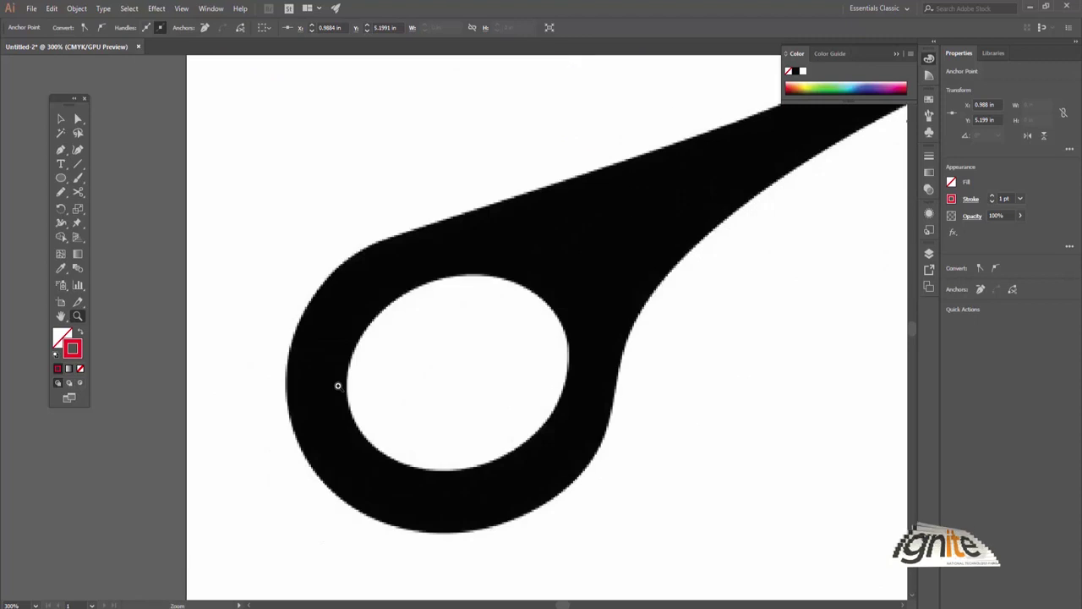
key(p)
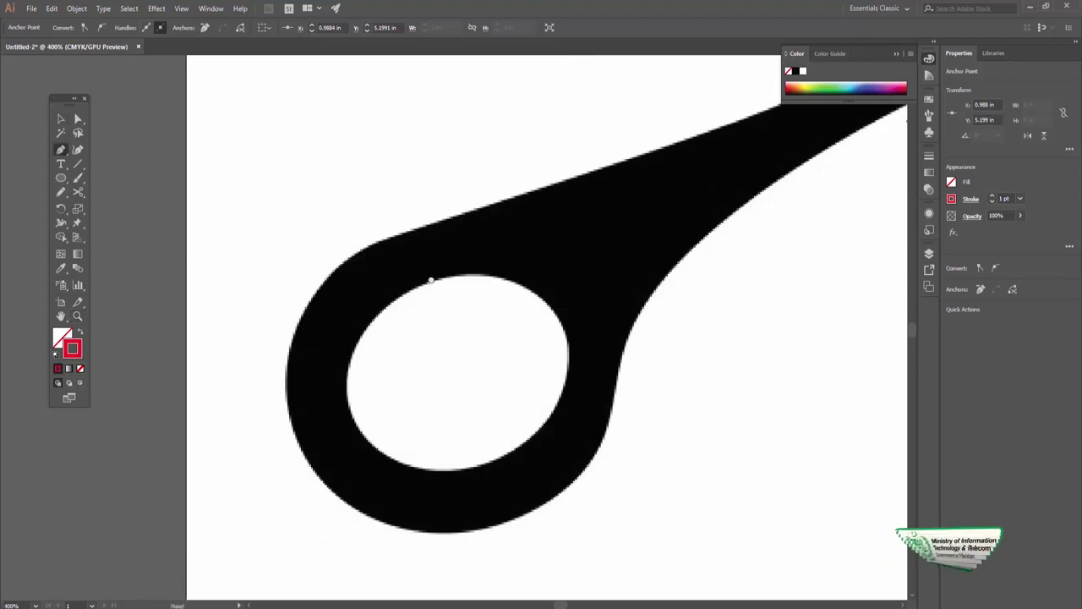
drag(397, 238, 406, 269)
mouse_move(640, 285)
mouse_down()
mouse_move(628, 313)
mouse_move(517, 338)
mouse_up()
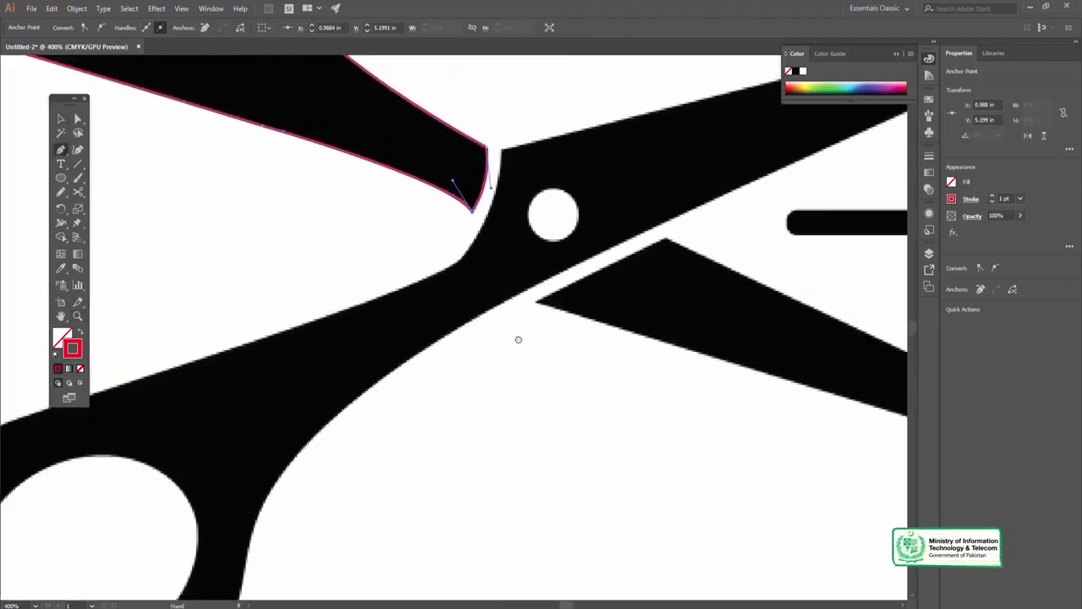
mouse_move(640, 249)
mouse_down()
mouse_move(619, 266)
mouse_move(604, 311)
mouse_up()
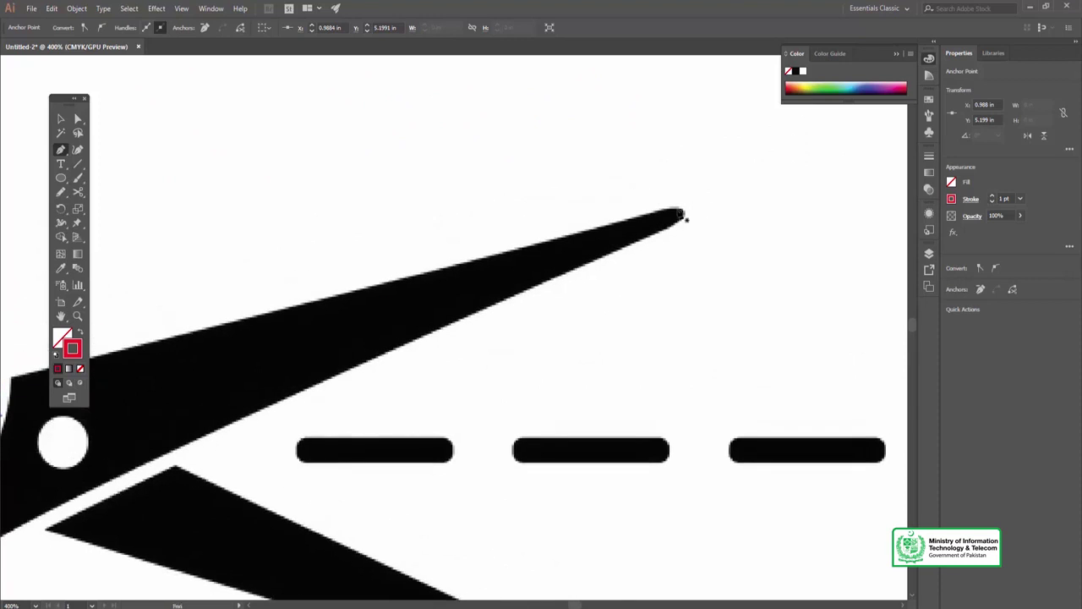
drag(432, 267, 732, 211)
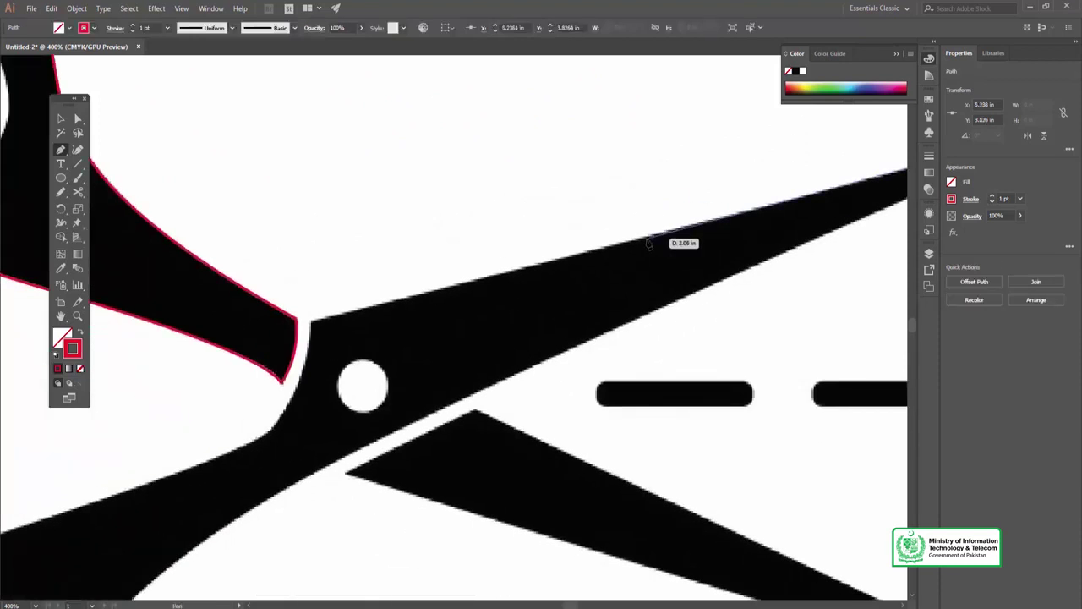
click(572, 266)
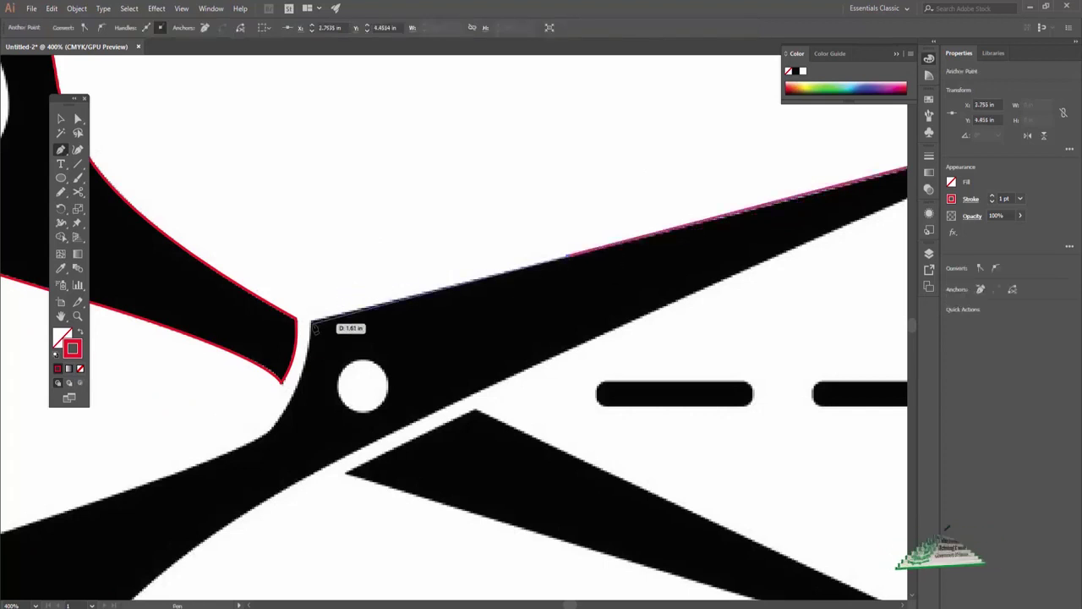
click(311, 321)
Trace the outline along the lower handle's top edge and around its ring
drag(382, 353, 592, 200)
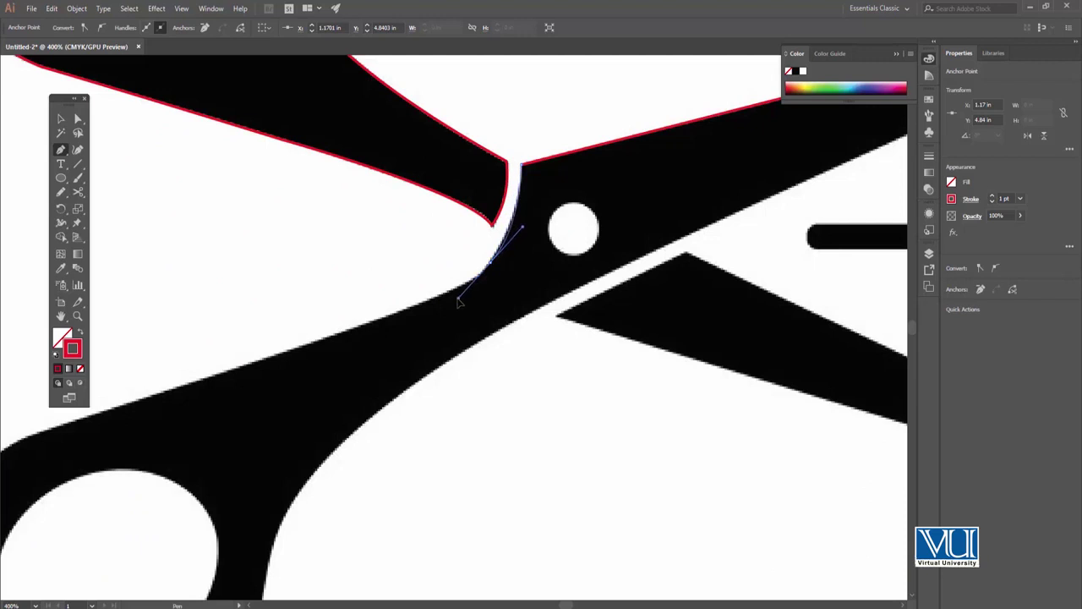
drag(440, 286, 634, 227)
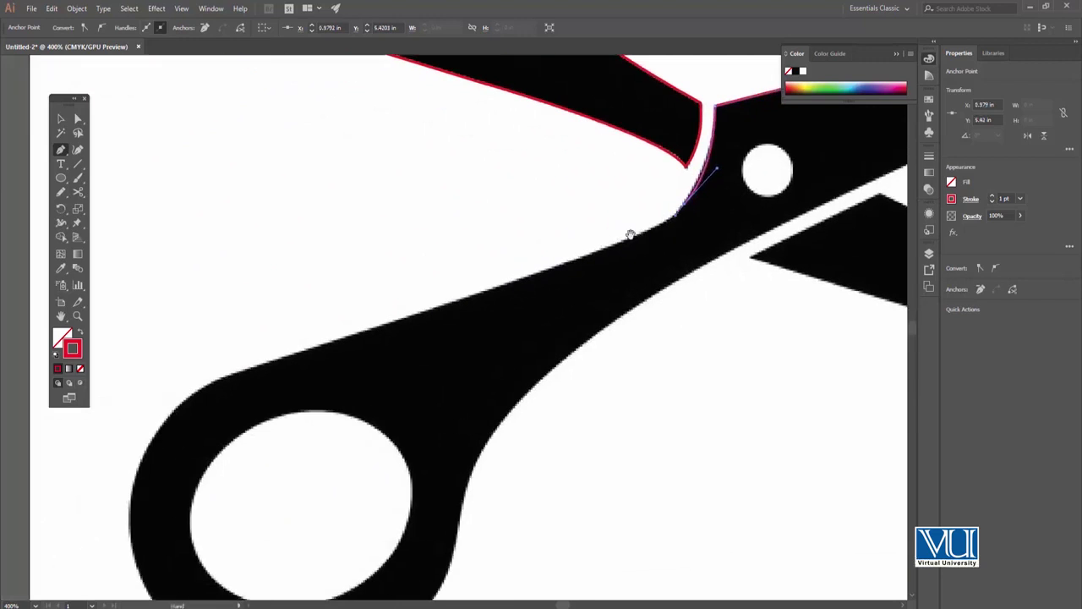
click(471, 293)
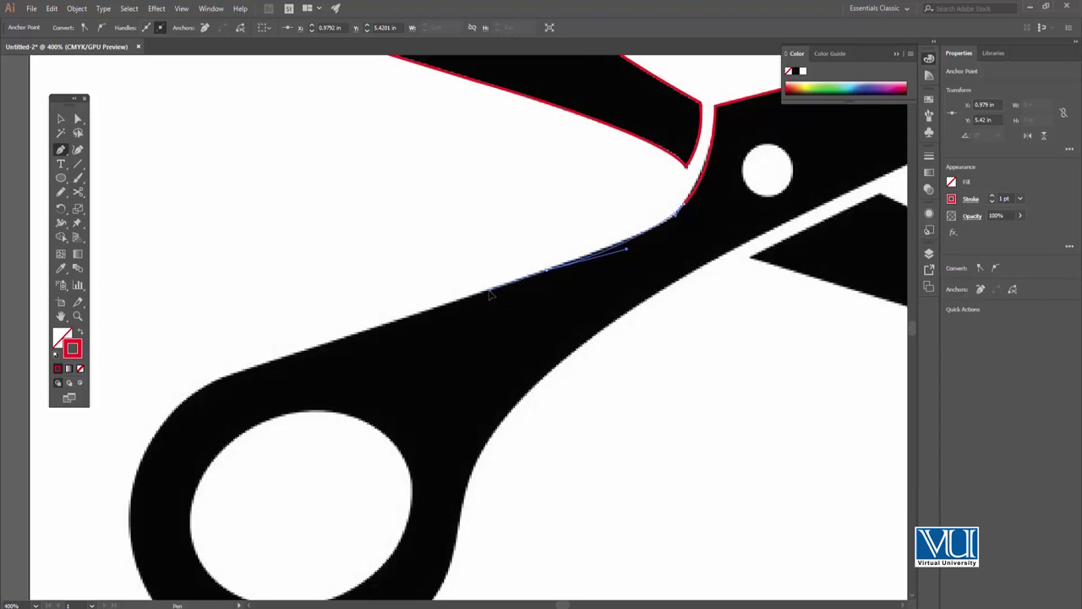
drag(487, 324, 713, 235)
click(565, 243)
click(437, 281)
drag(356, 400, 335, 485)
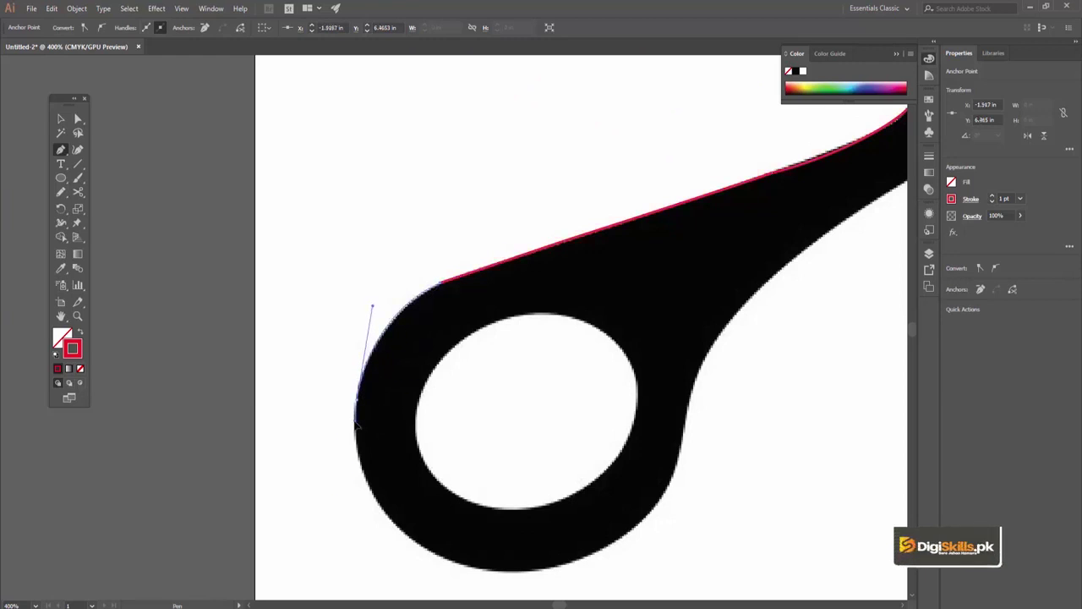
drag(446, 473, 361, 321)
drag(394, 418, 524, 449)
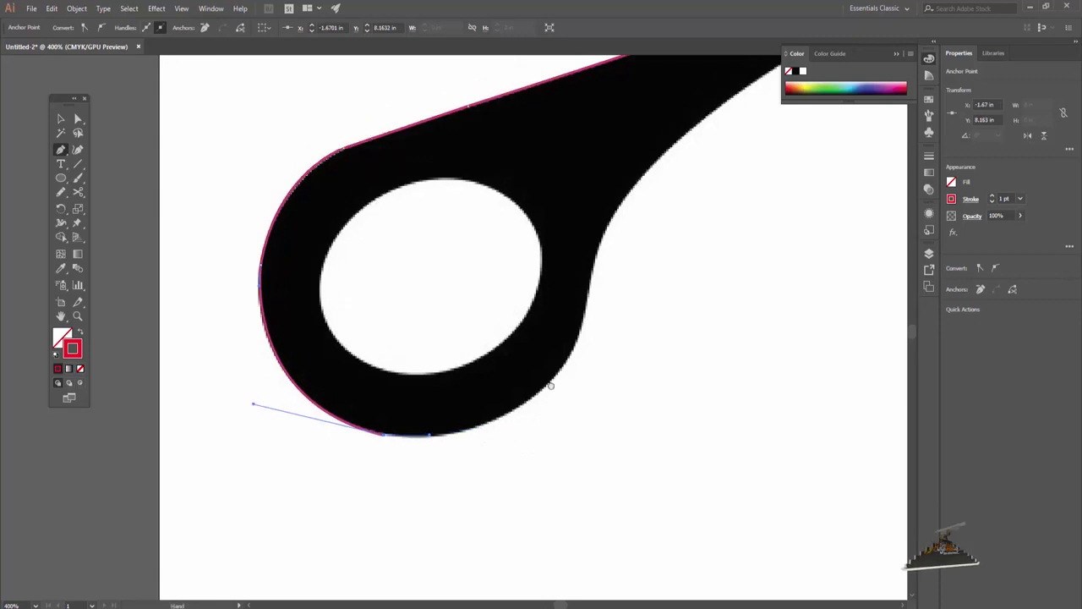
drag(590, 334, 526, 435)
drag(532, 395, 552, 286)
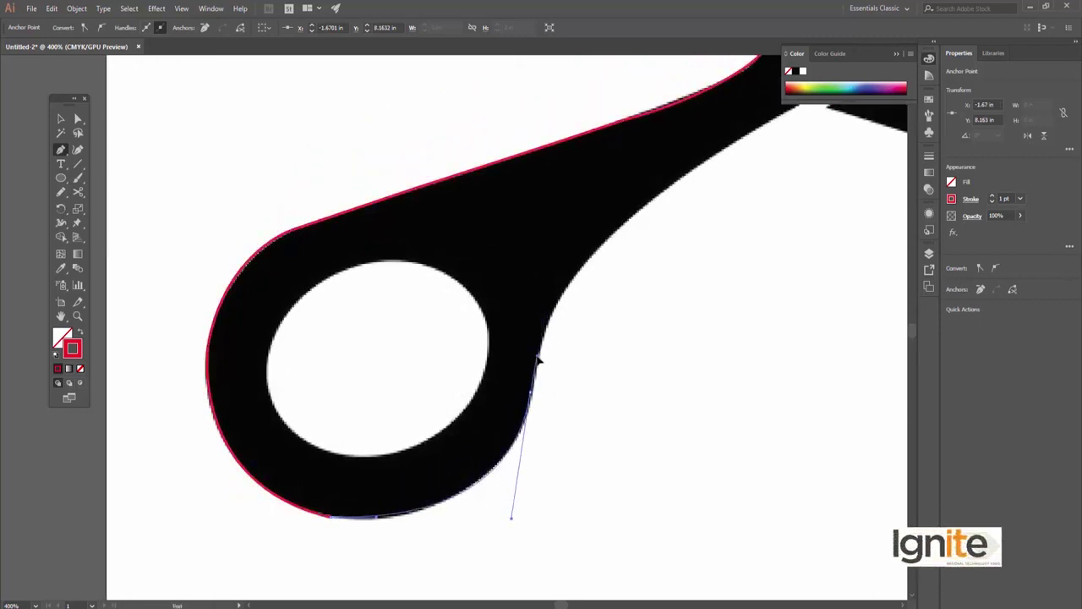
mouse_move(612, 248)
mouse_down()
mouse_move(528, 346)
mouse_move(621, 268)
mouse_up()
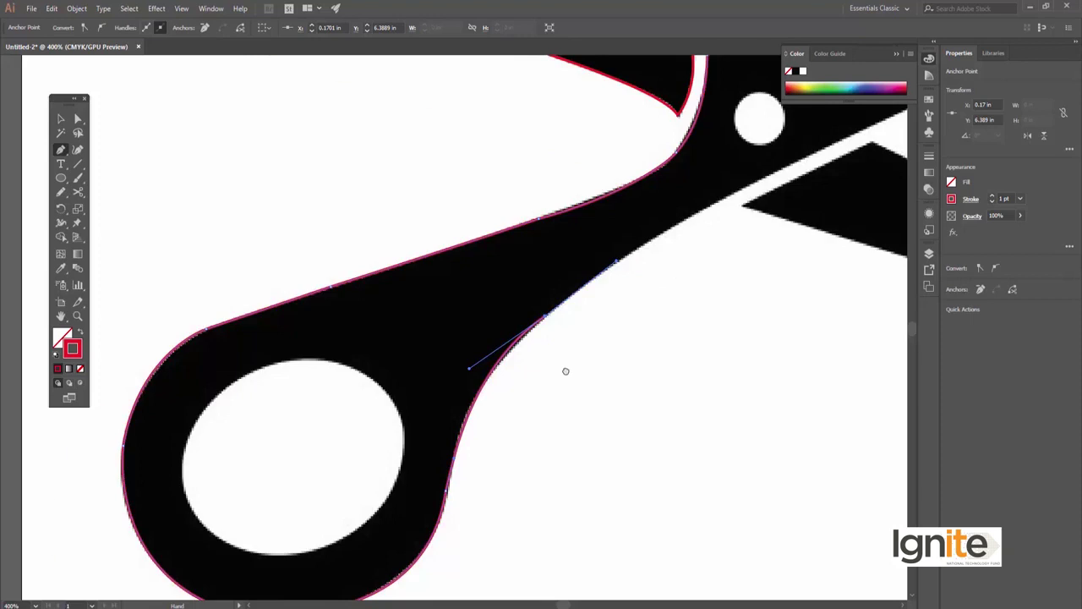
Continue the outline along the long blade's underside to its pointed tip
scroll(541, 372, up, 3)
scroll(541, 372, right, 5)
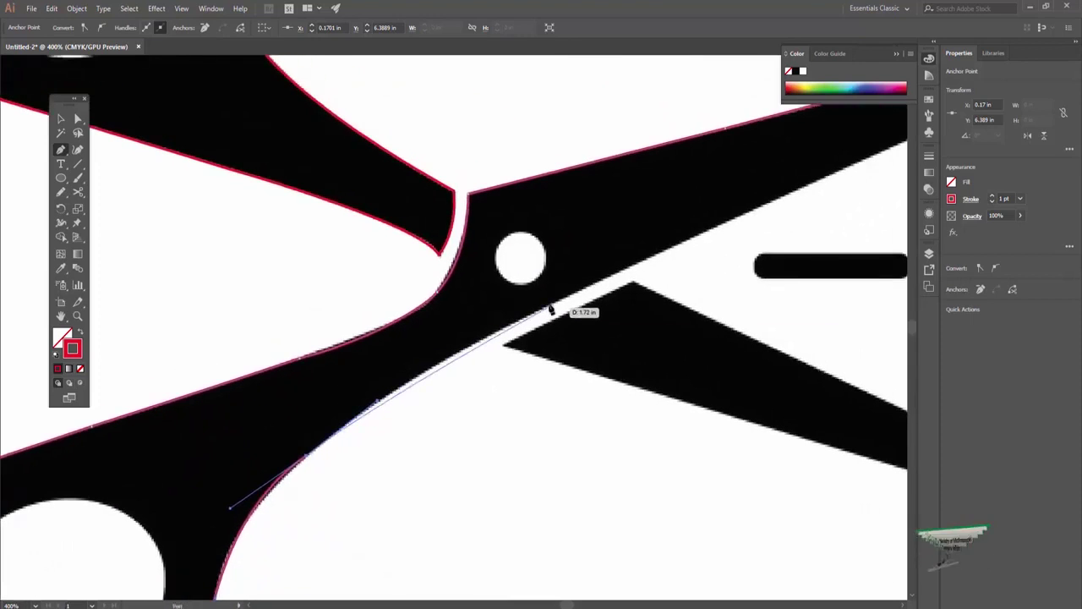
drag(550, 306, 641, 259)
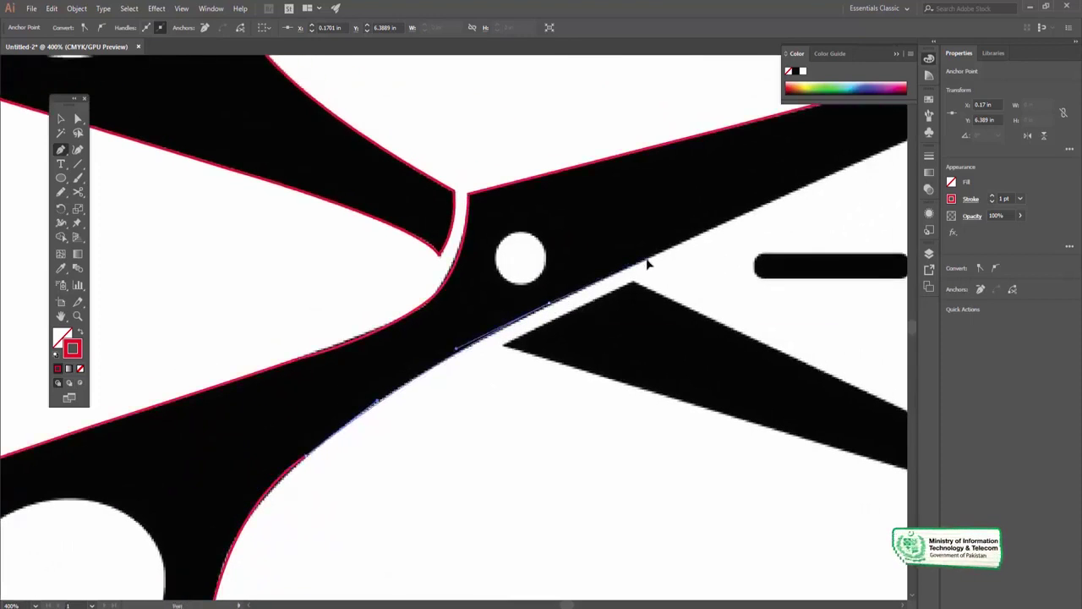
scroll(668, 254, up, 3)
scroll(667, 253, right, 5)
scroll(617, 274, up, 1)
scroll(617, 274, right, 2)
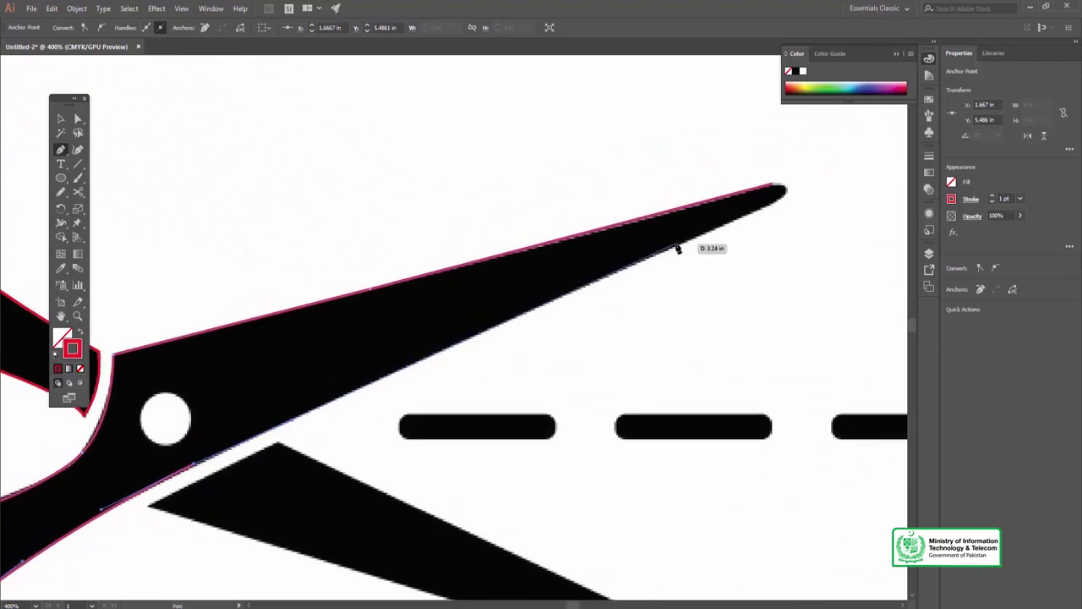
click(683, 245)
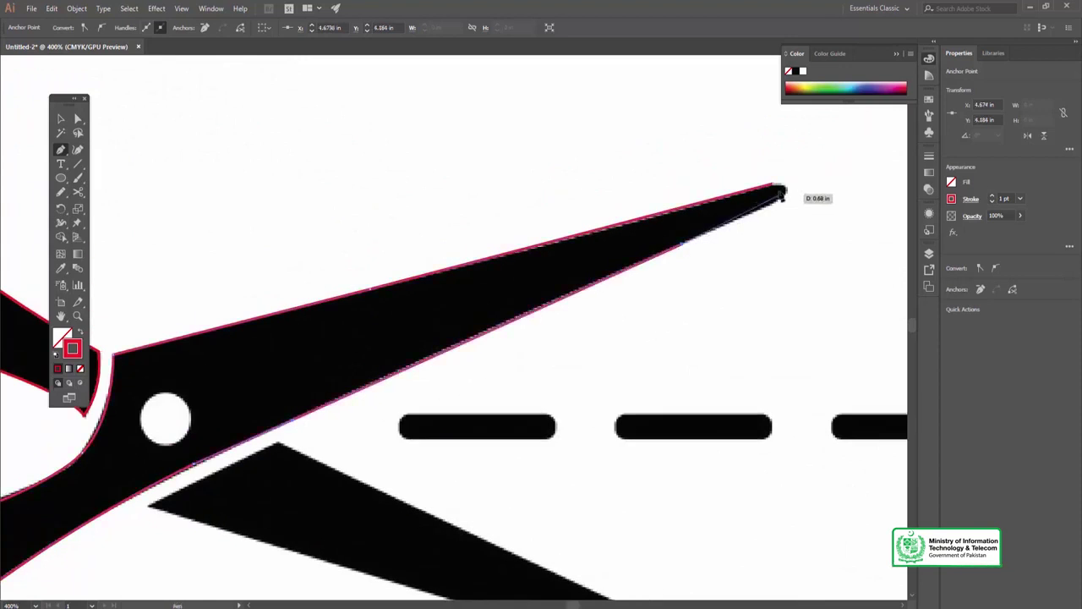
drag(770, 183, 723, 188)
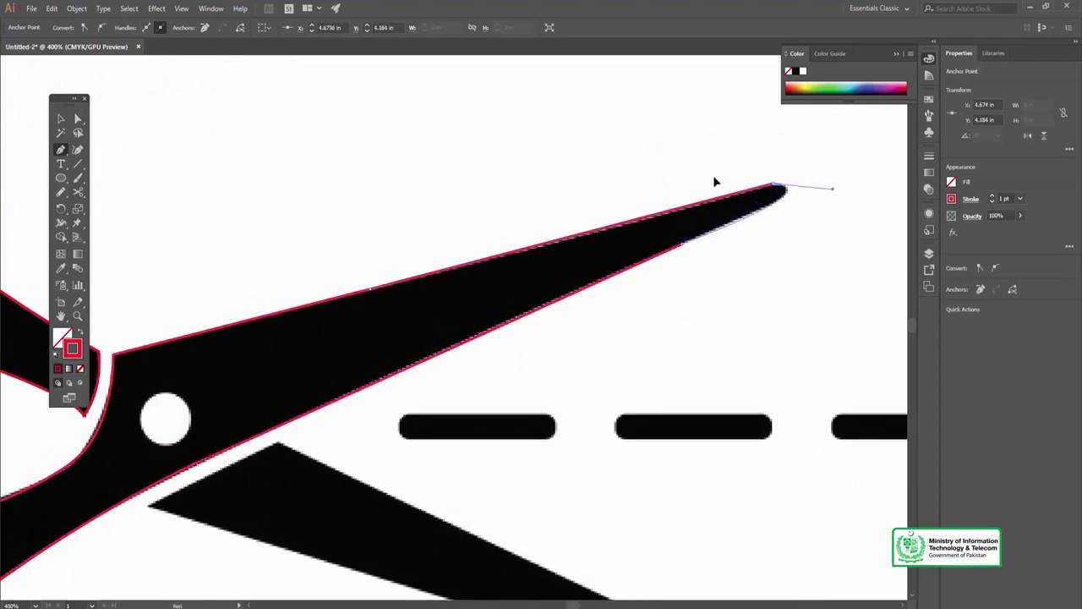
Trace the short blade's top and lower edges to a curved point at its tip
key(z)
alt+click(592, 357)
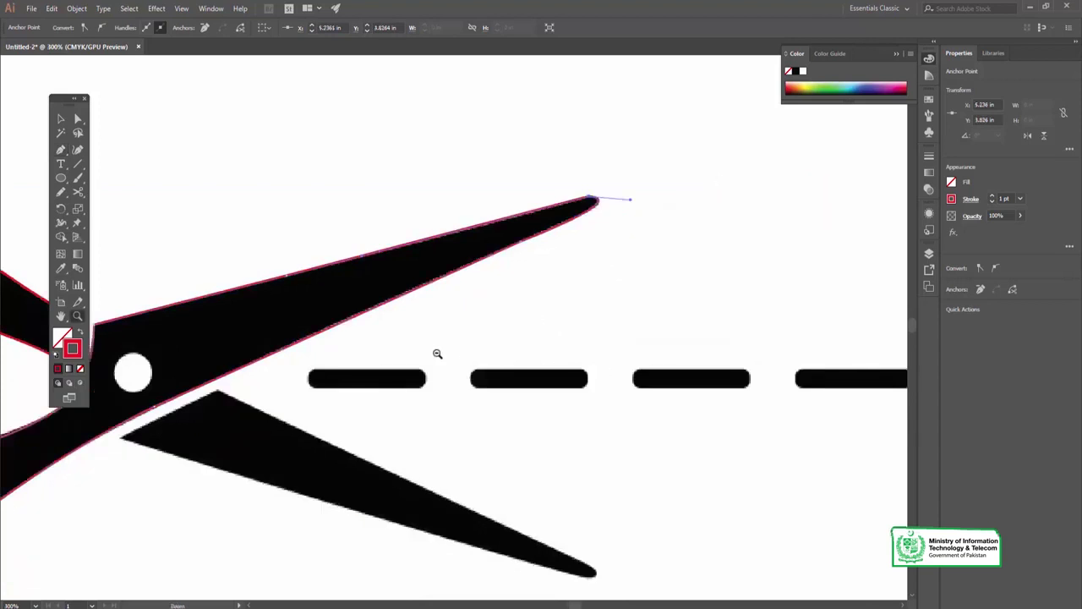
alt+click(470, 374)
alt+click(378, 339)
click(352, 327)
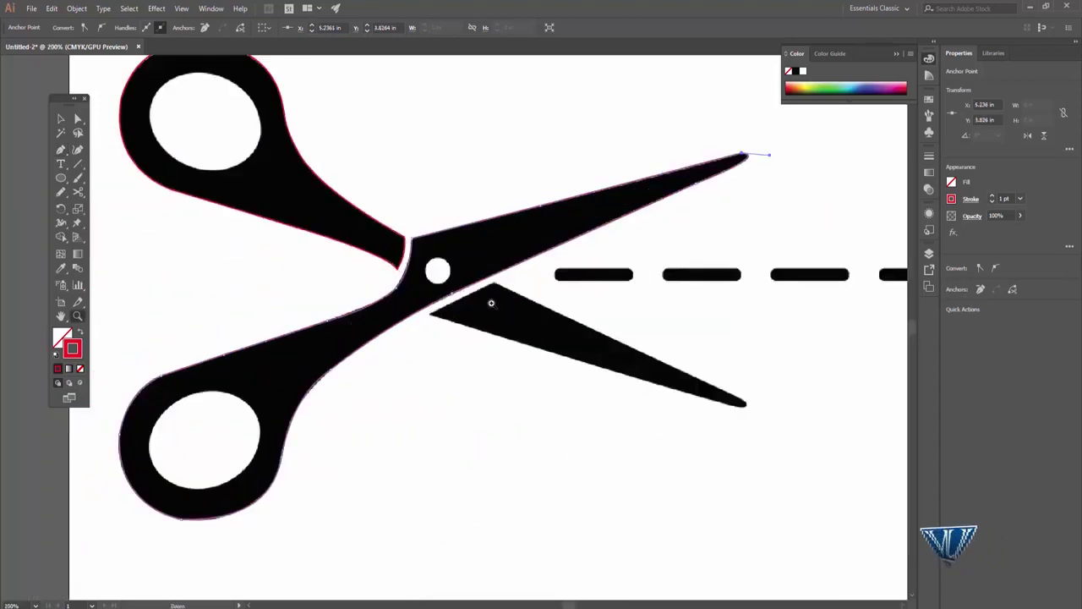
click(491, 303)
click(430, 345)
drag(488, 290, 403, 315)
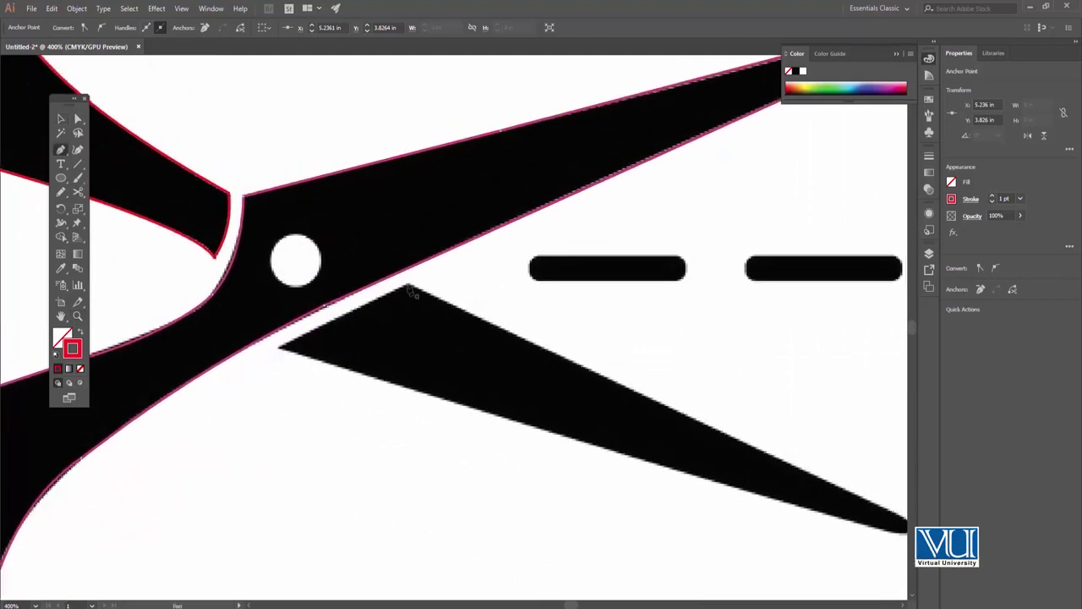
click(279, 352)
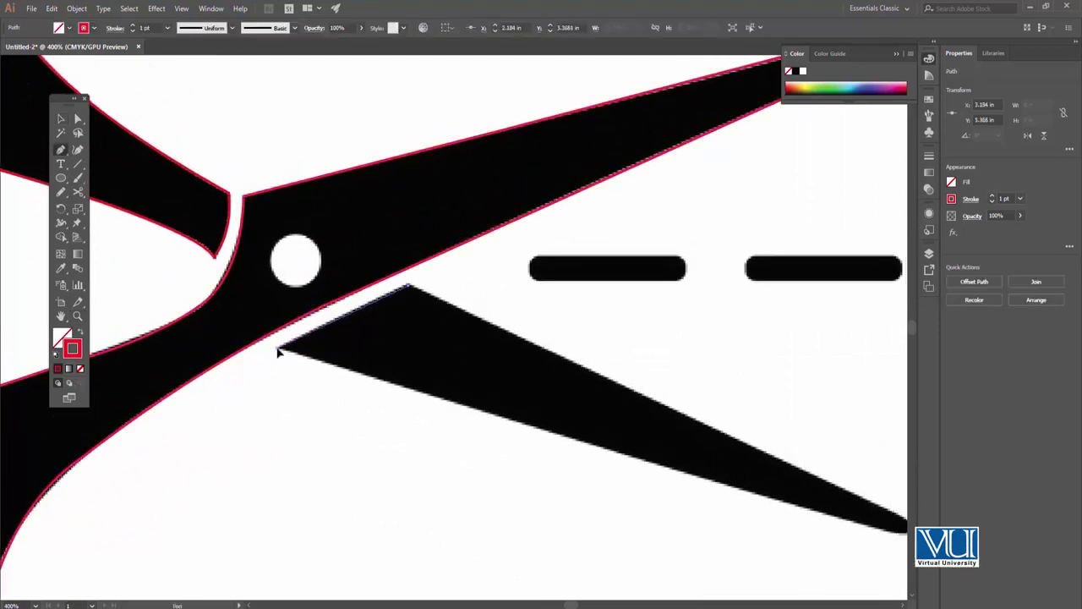
drag(701, 459, 481, 370)
click(559, 415)
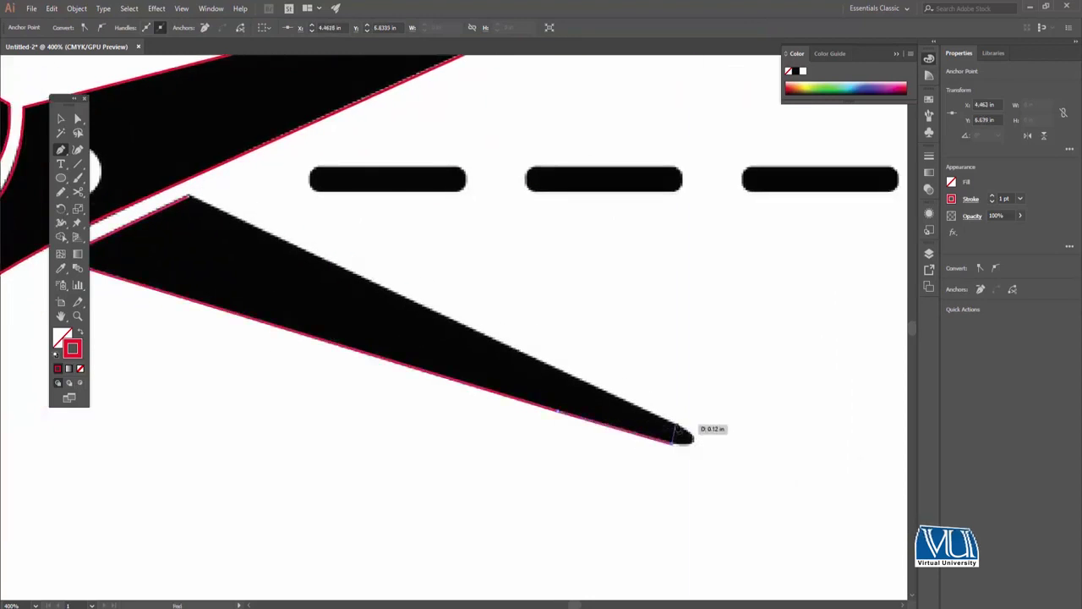
drag(693, 437, 631, 407)
Add a last anchor along the lower blade and select the finished blade outline
drag(487, 314, 783, 381)
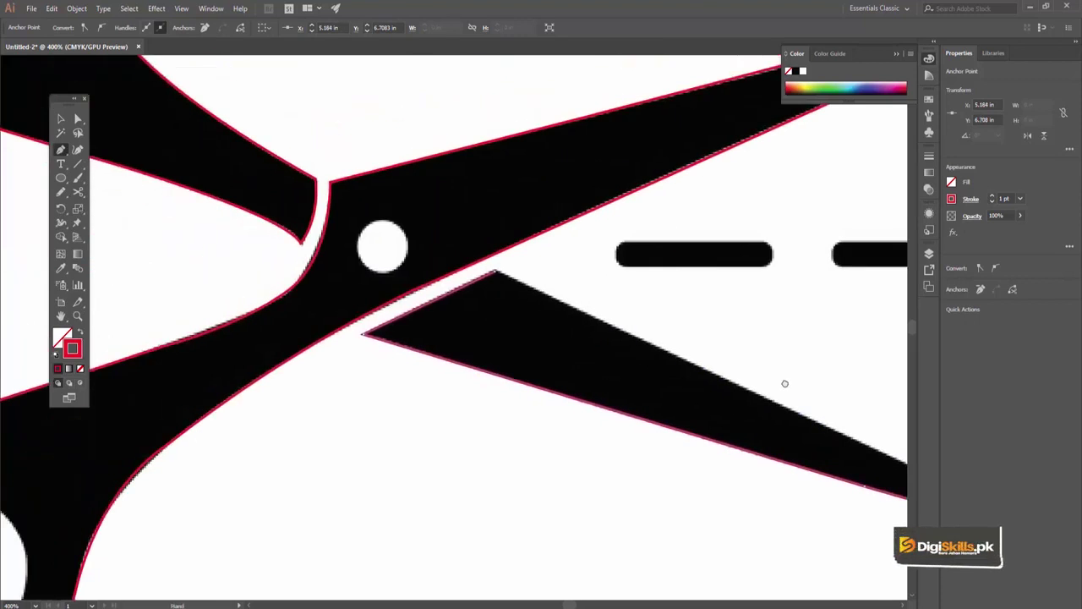
click(605, 325)
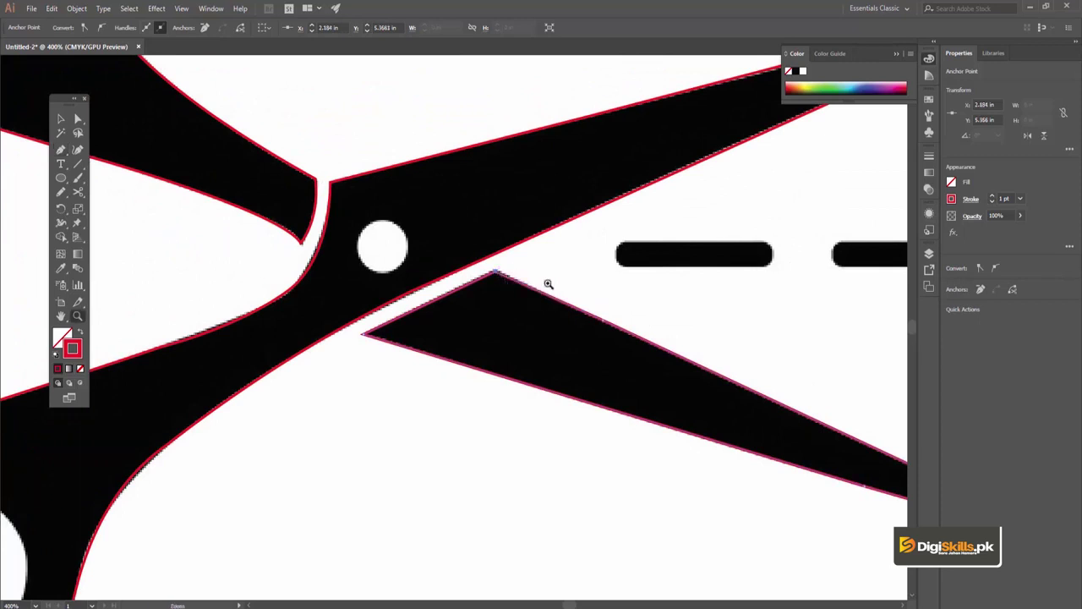
key(ctrl+minus)
key(ctrl+minus)
key(ctrl+minus)
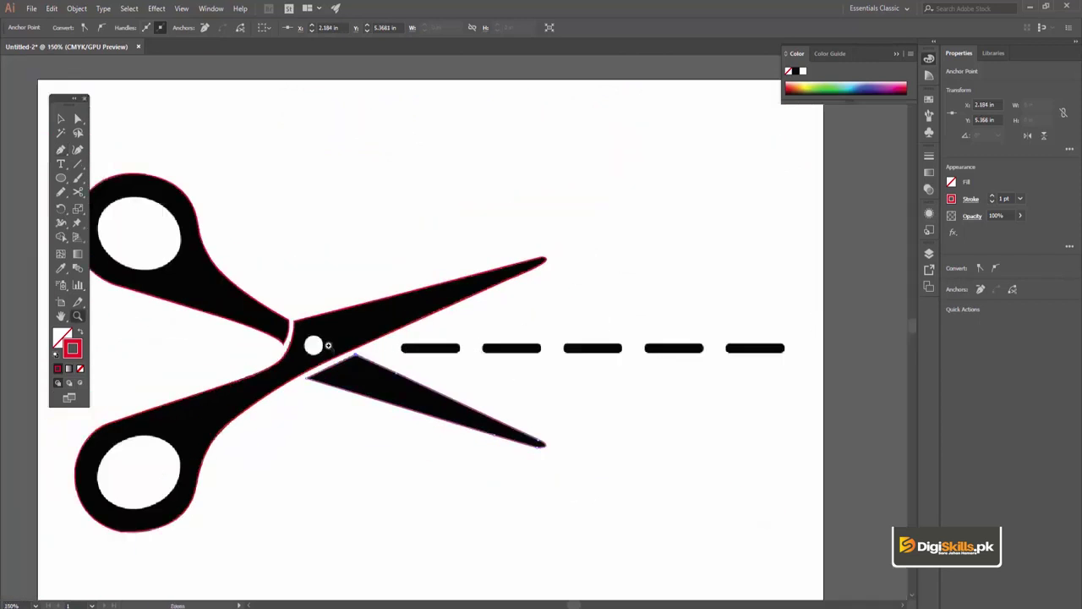
key(ctrl+plus)
key(ctrl+plus)
key(ctrl+plus)
key(ctrl+minus)
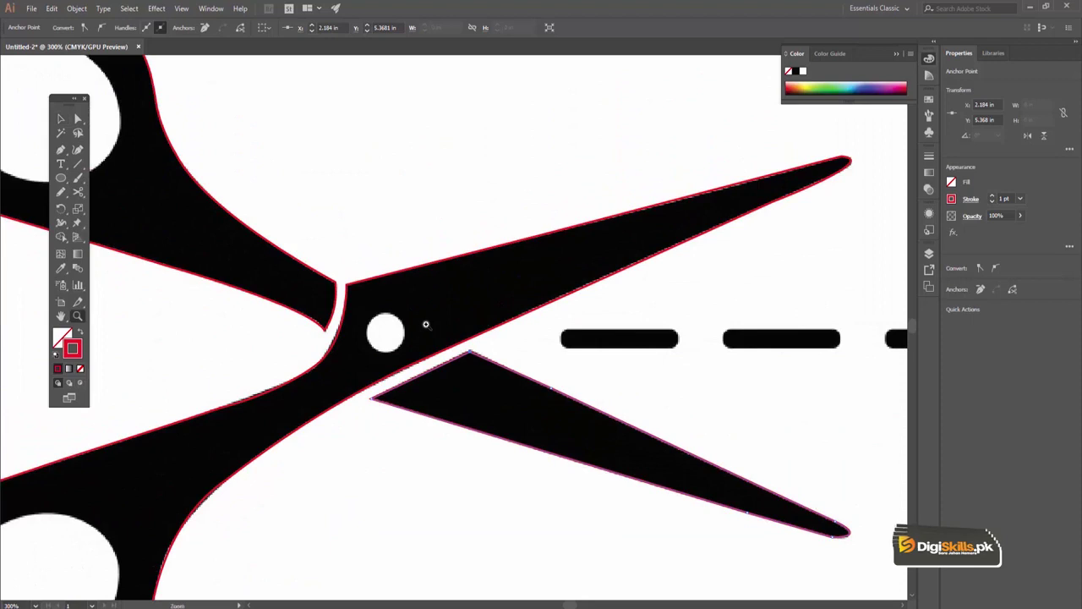
key(ctrl+minus)
key(ctrl+minus)
ctrl+click(456, 348)
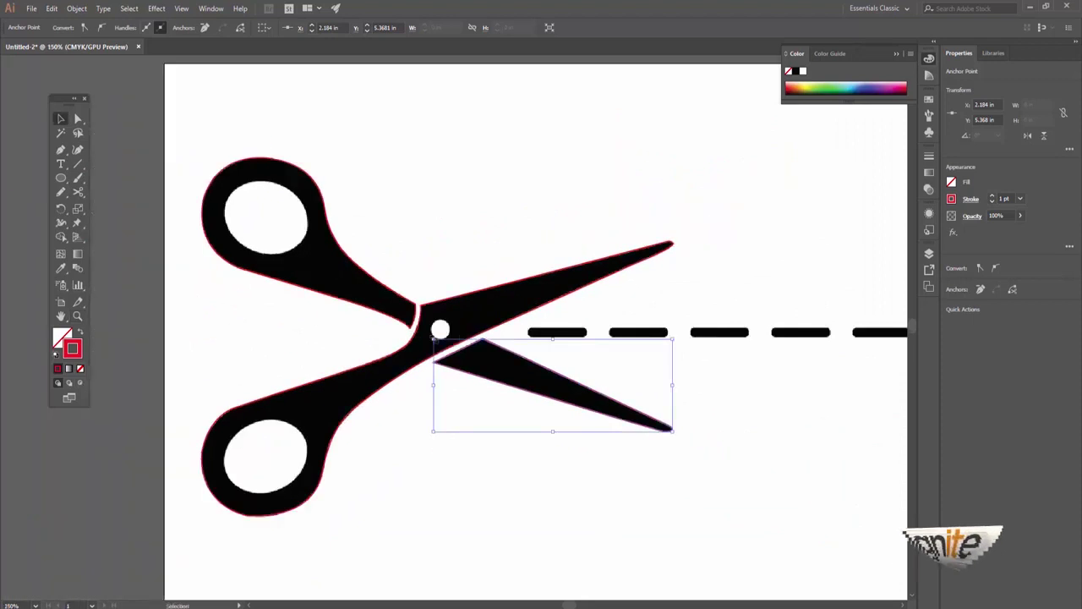
Draw a circle about 0.304 in across over the pivot hole with the Ellipse tool
key(ctrl+plus)
key(ctrl+plus)
key(ctrl+minus)
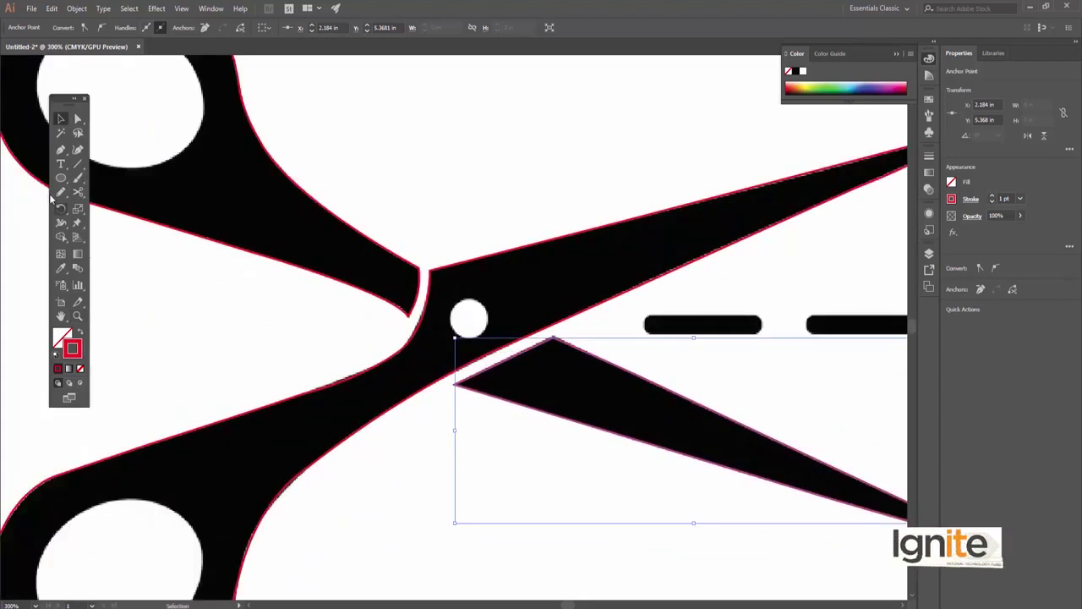
drag(59, 180, 99, 205)
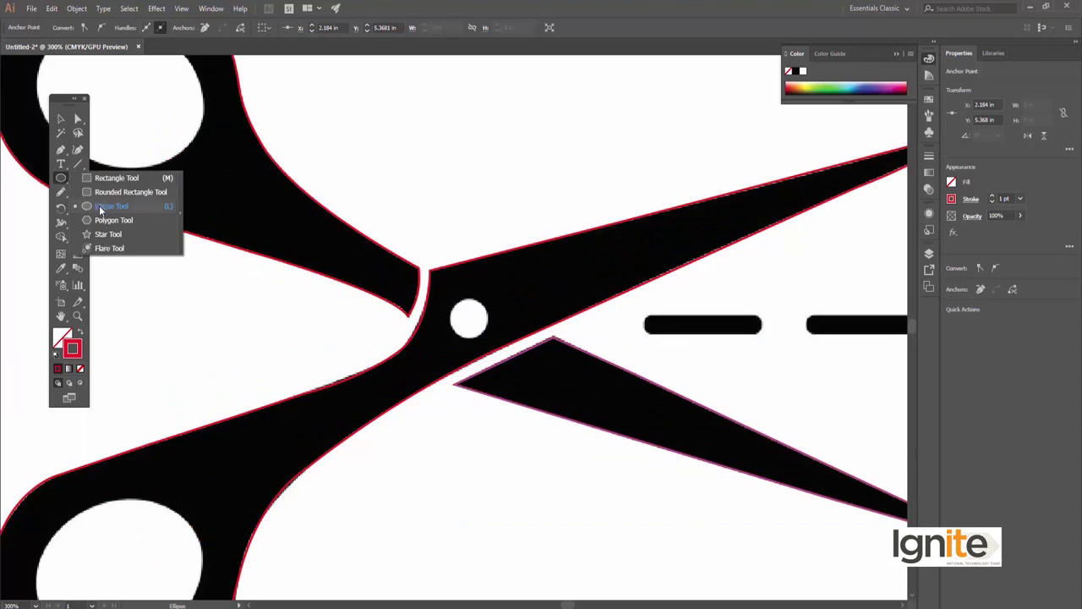
drag(466, 316, 487, 336)
key(v)
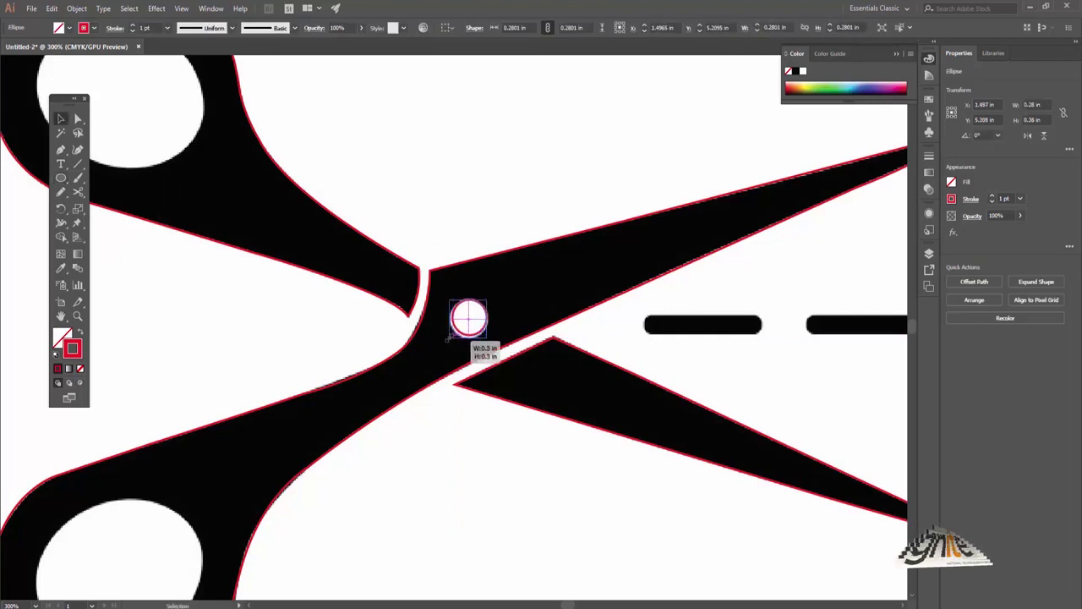
scroll(527, 278, left, 5)
scroll(446, 344, up, 5)
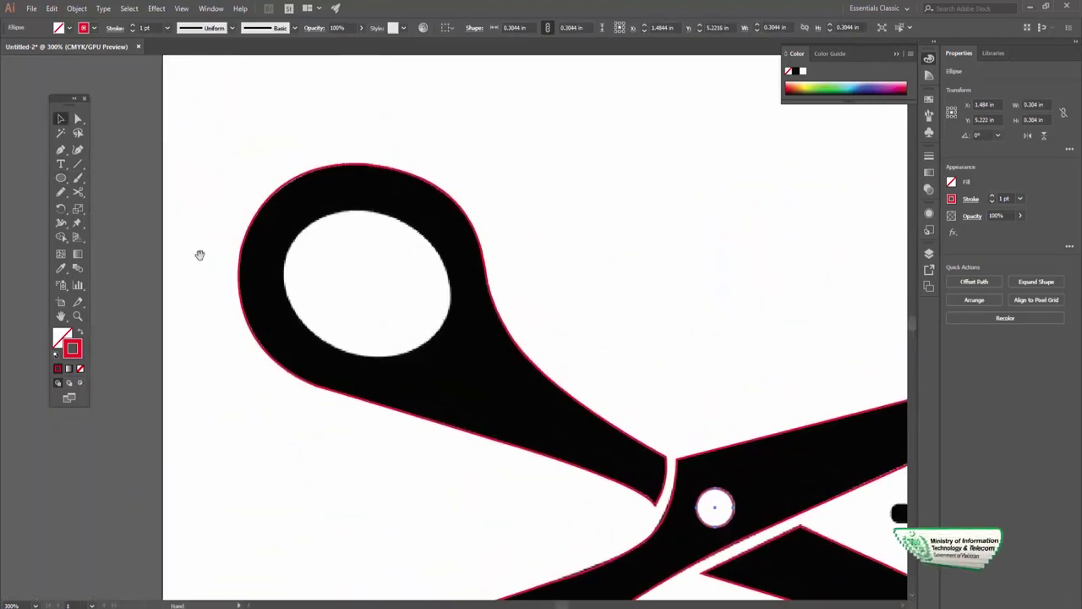
click(65, 176)
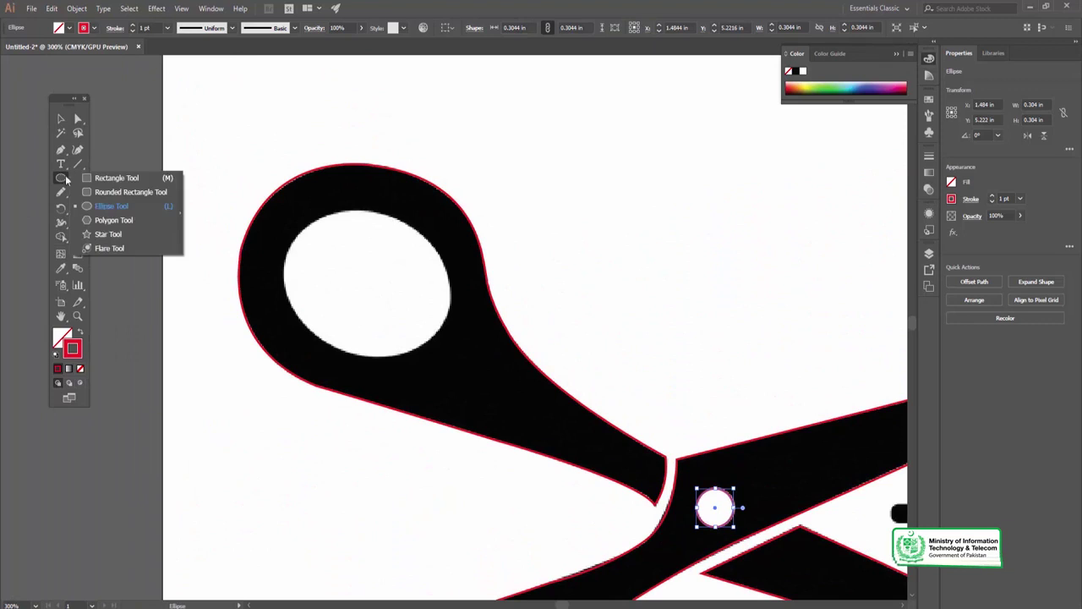
click(109, 207)
drag(273, 206, 448, 358)
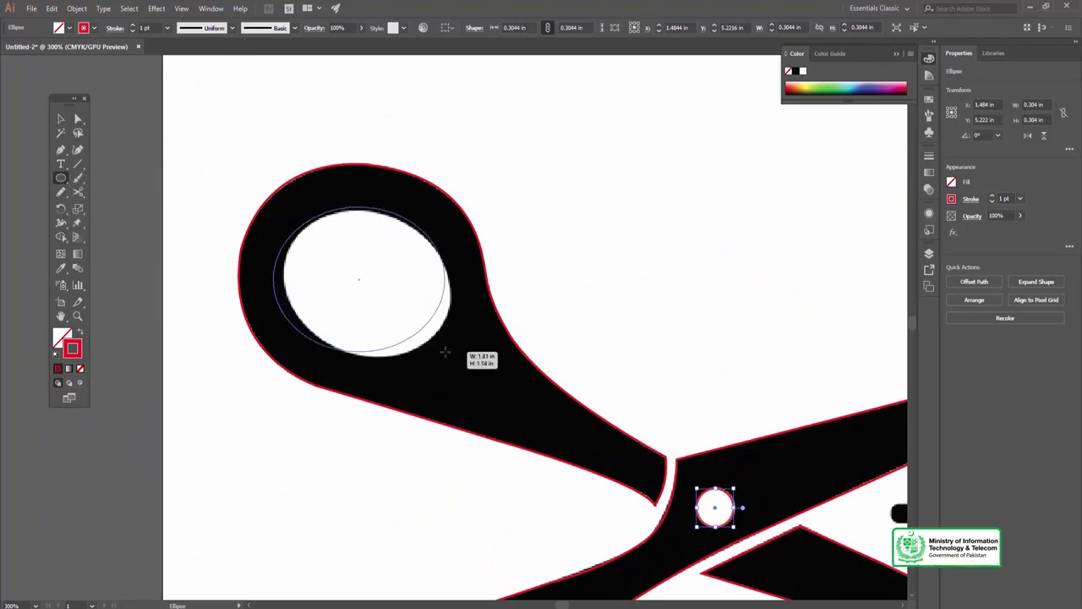
key(v)
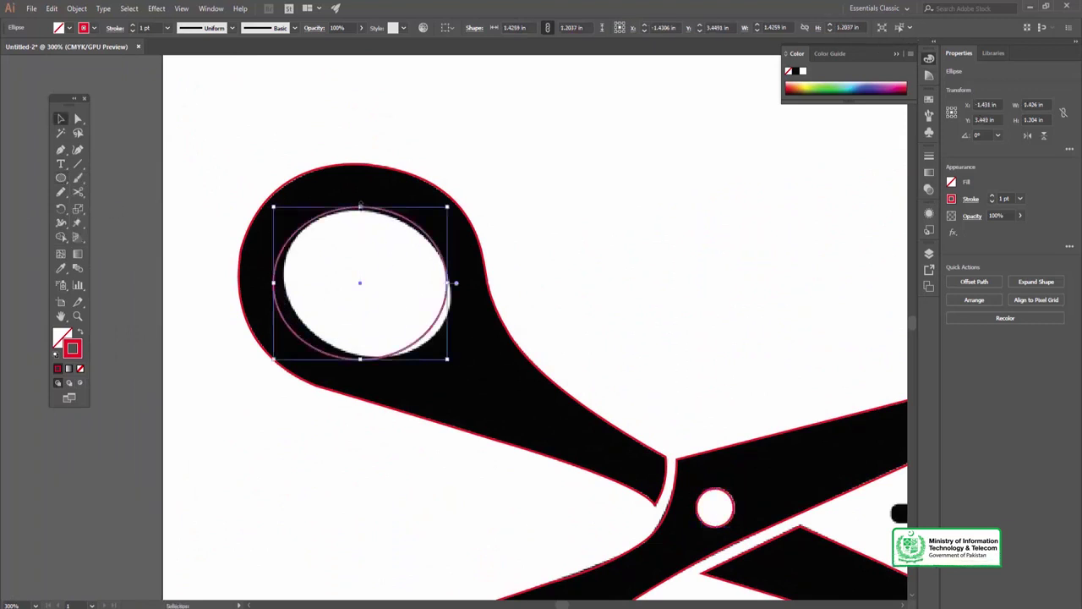
drag(360, 207, 360, 209)
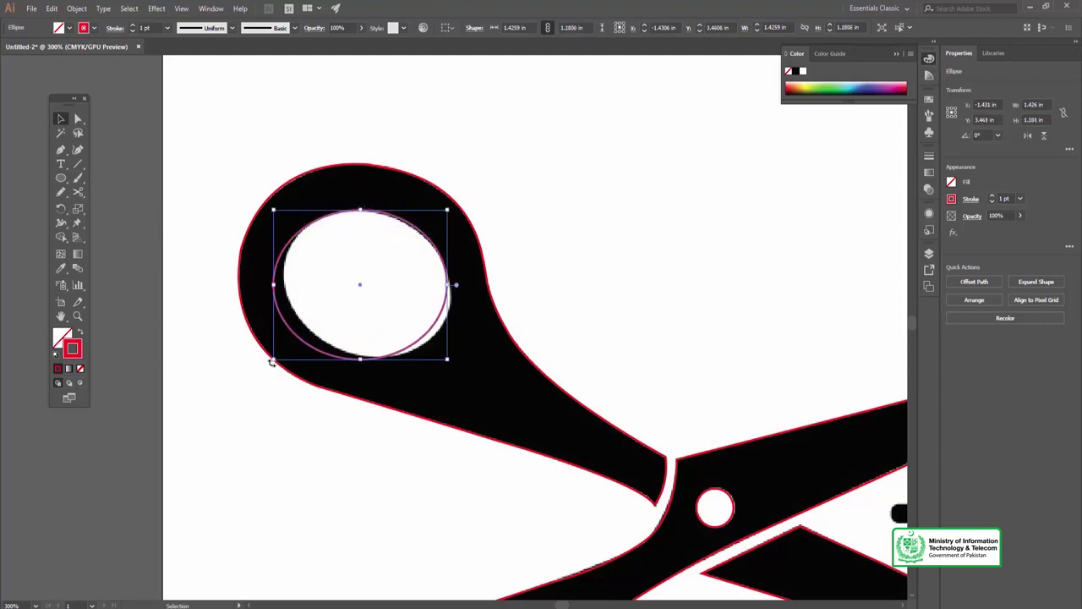
drag(272, 360, 284, 339)
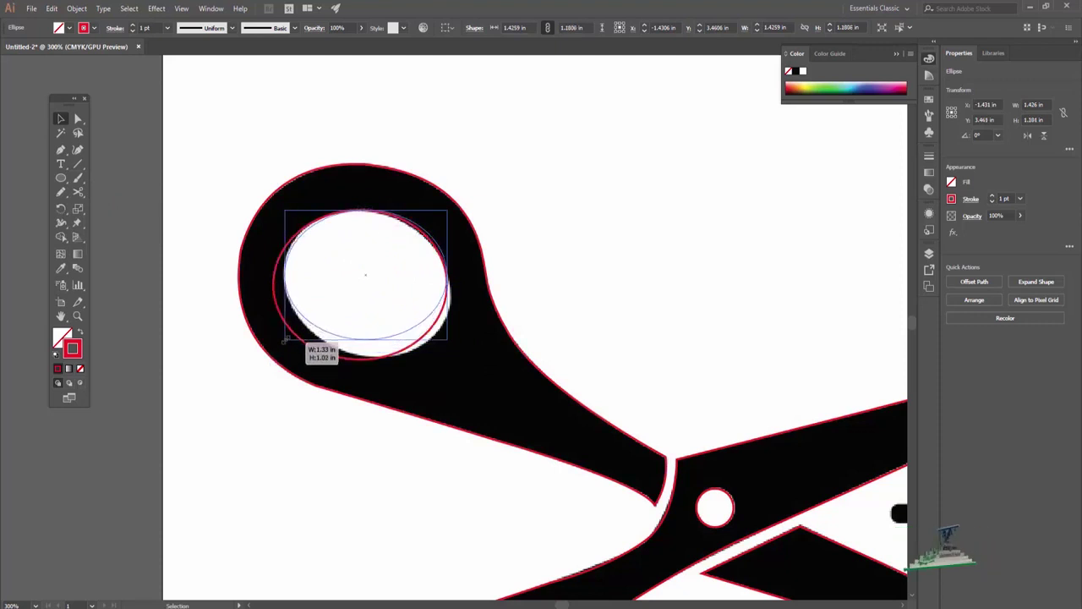
drag(448, 339, 454, 359)
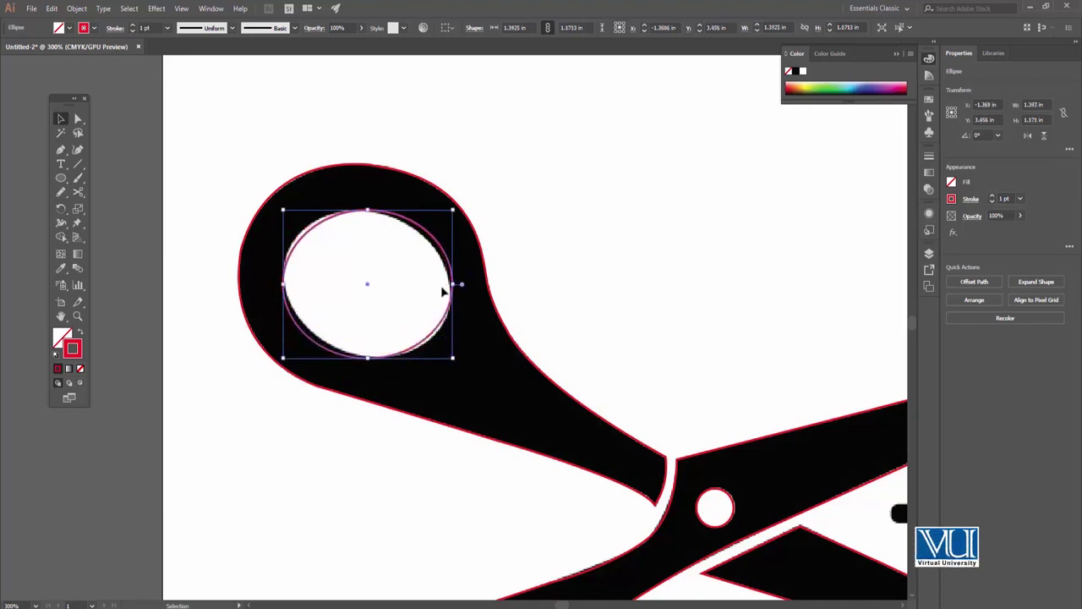
drag(453, 210, 449, 212)
drag(283, 212, 284, 205)
drag(449, 206, 446, 207)
drag(448, 282, 456, 280)
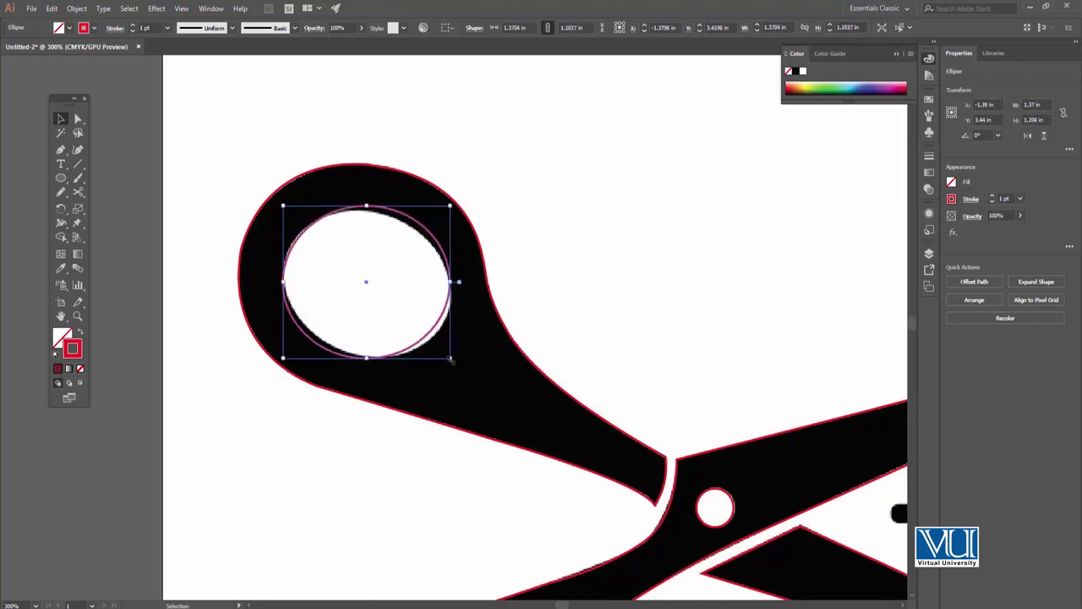
ctrl+click(429, 327)
drag(347, 372, 346, 362)
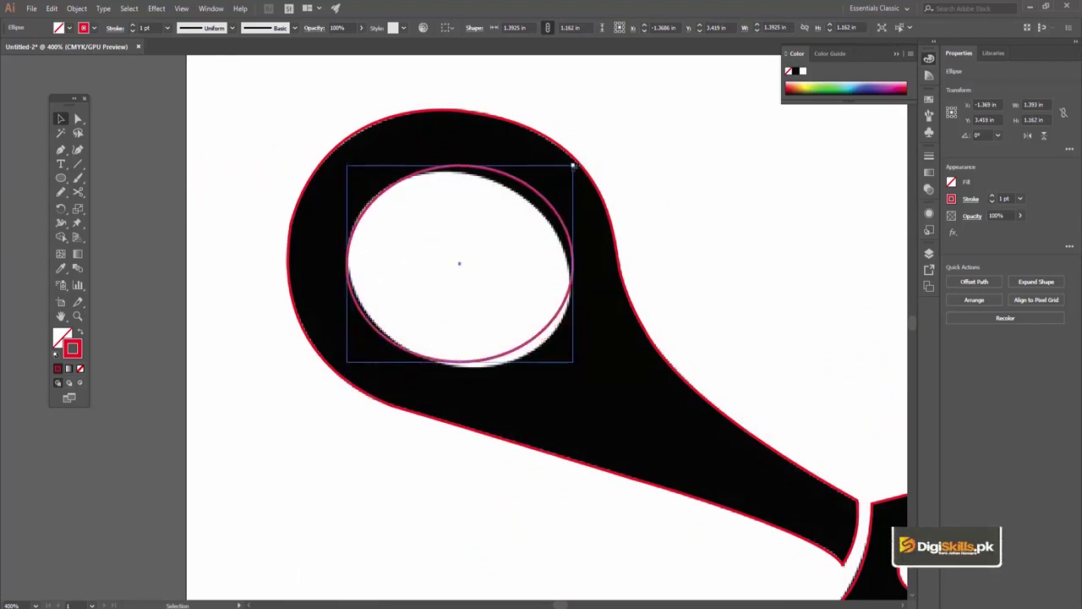
drag(573, 166, 569, 167)
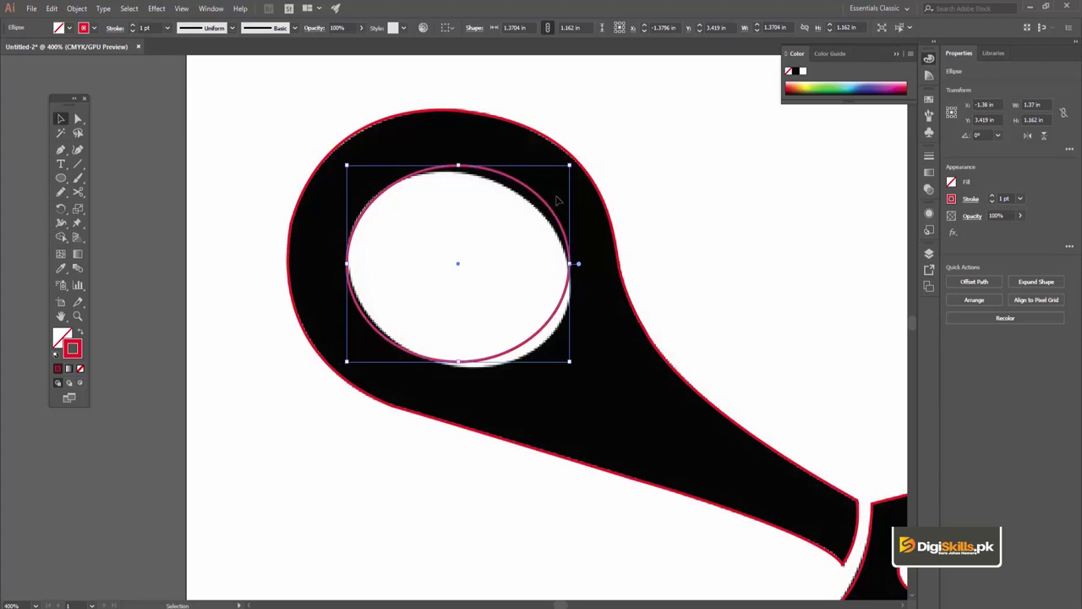
key(Delete)
Trace the upper handle's hole with curved Pen anchors along its upper and left edges
key(p)
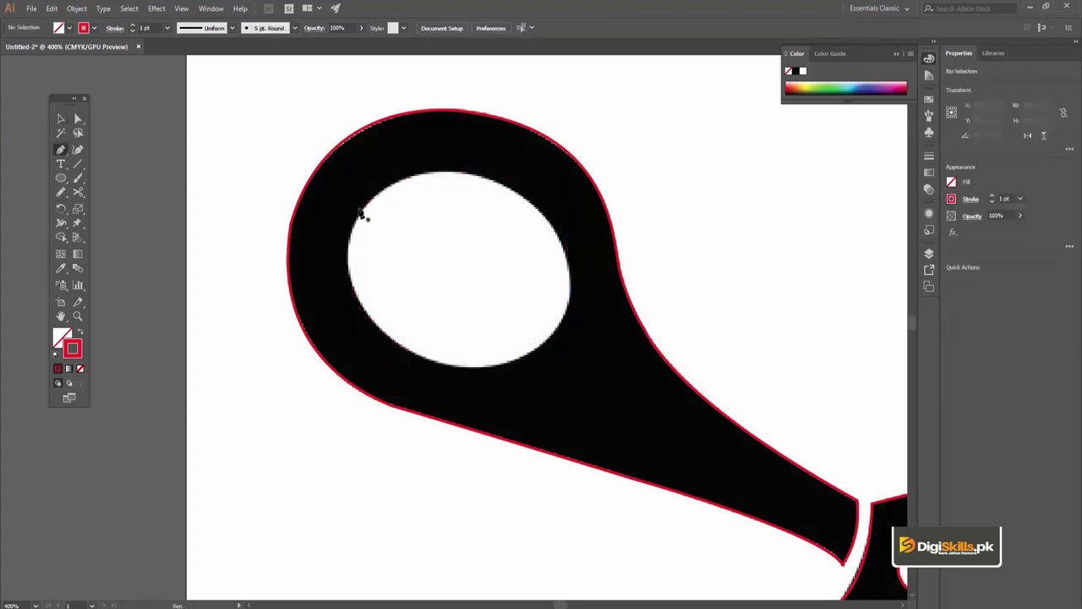
click(367, 205)
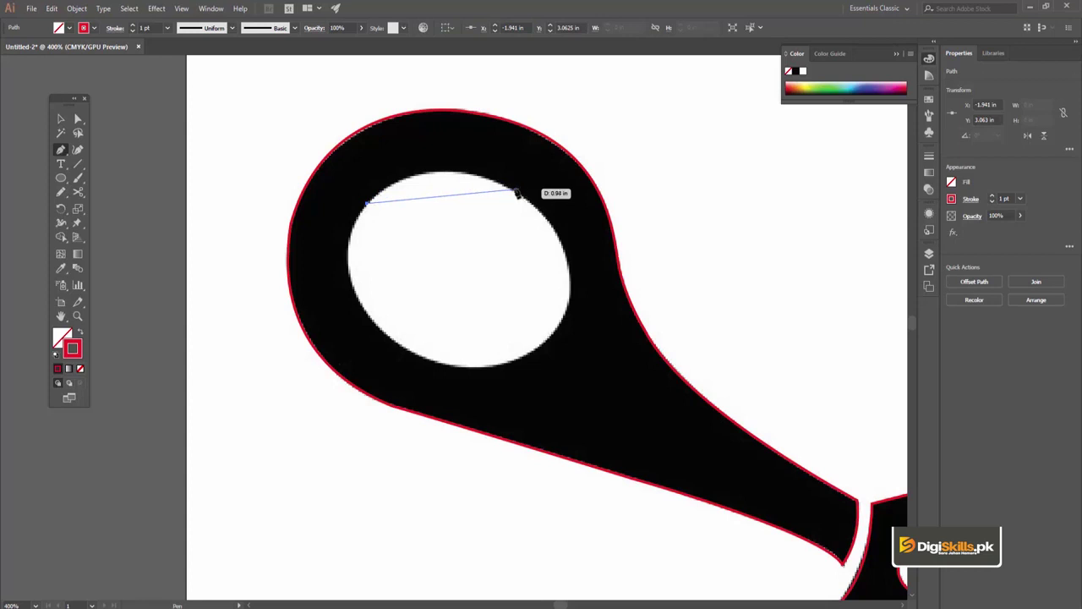
drag(522, 199, 619, 257)
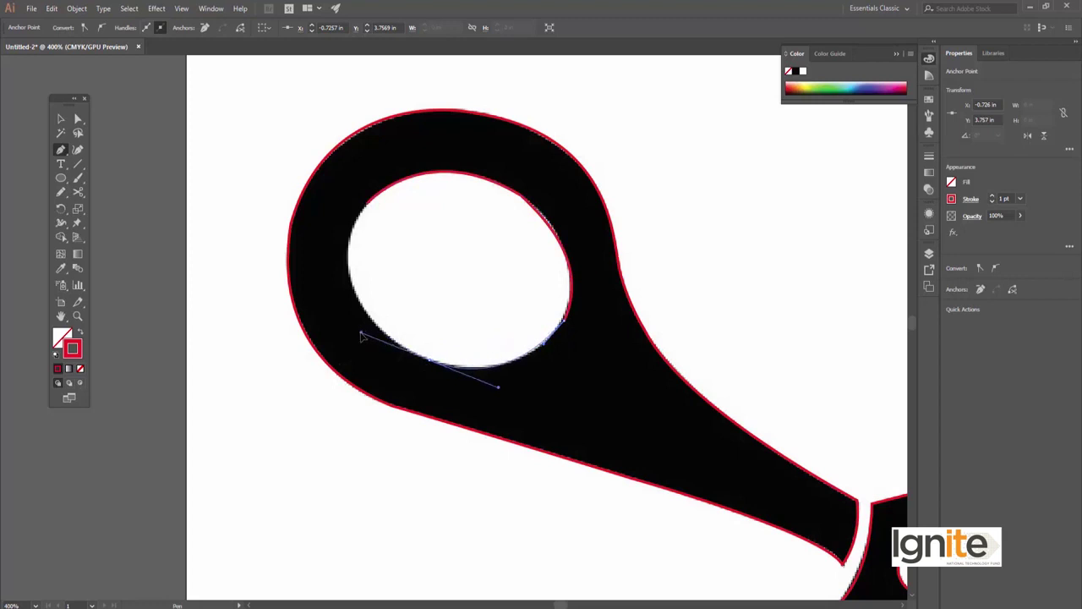
key(space)
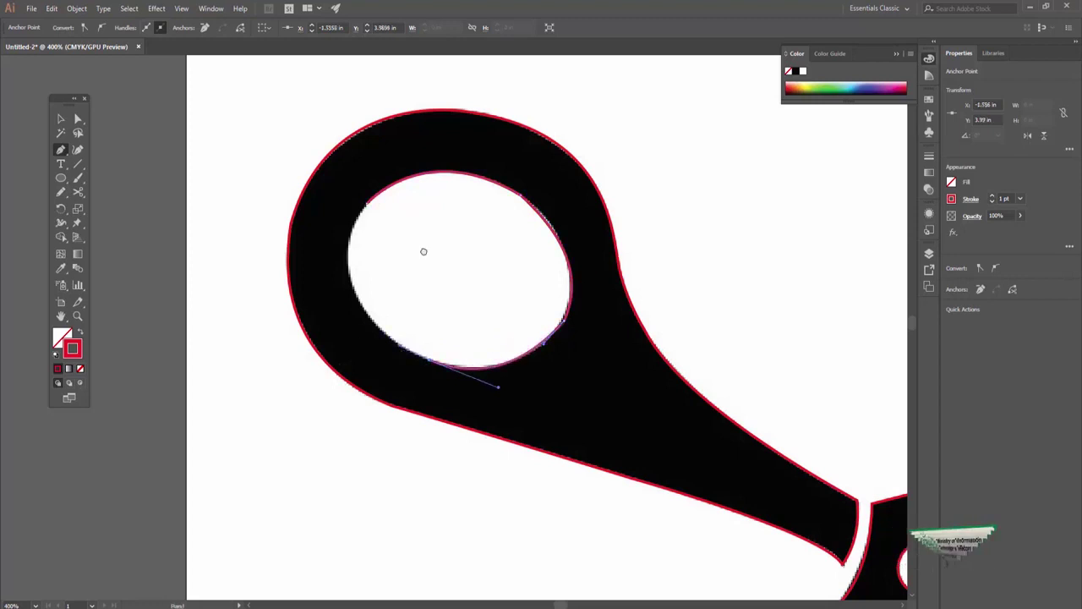
drag(423, 251, 471, 333)
drag(416, 285, 470, 210)
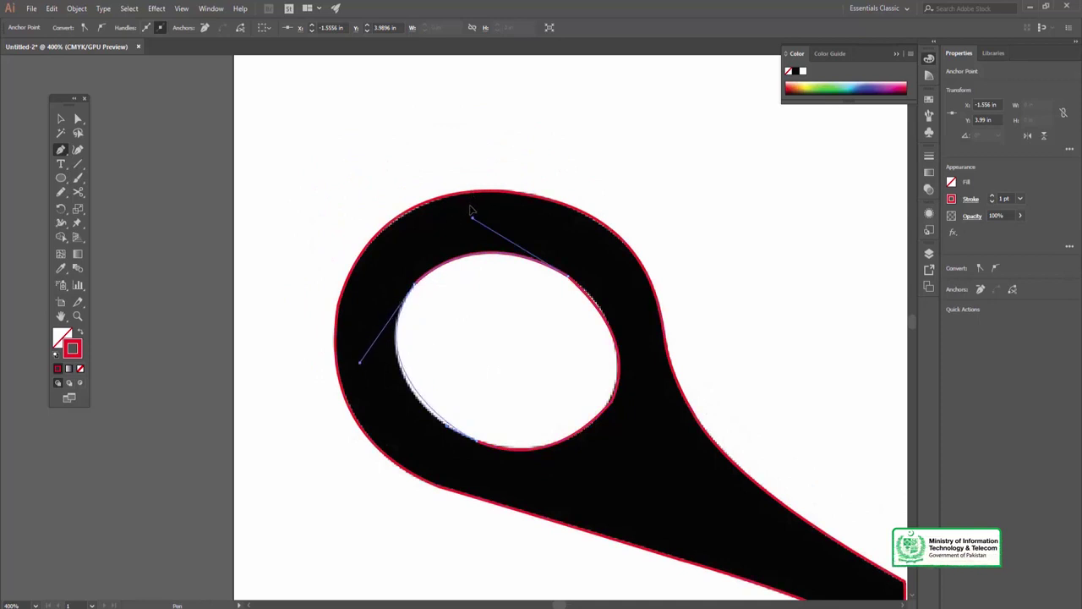
key(ctrl+minus)
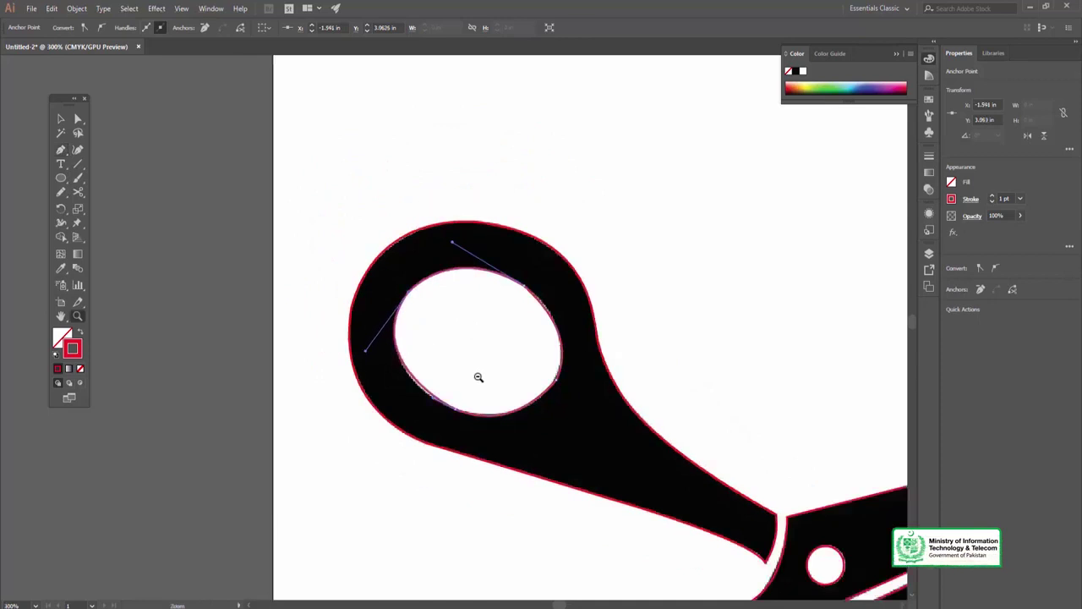
key(ctrl+minus)
key(ctrl+minus)
key(ctrl+minus)
key(ctrl+plus)
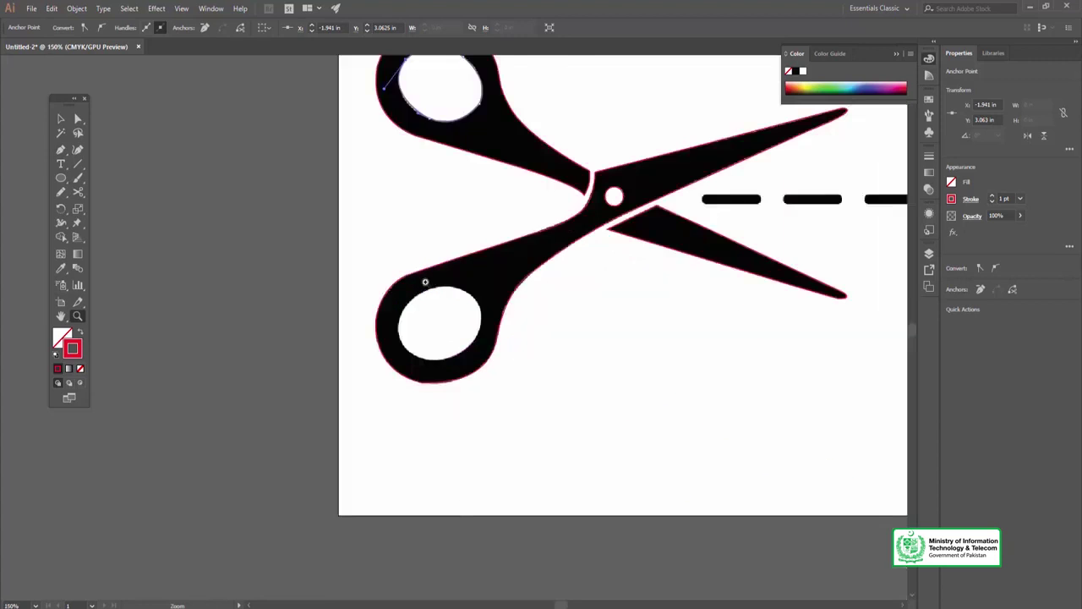
click(438, 321)
Trace the lower handle's hole with curved anchors, closing the path at its top edge
click(460, 319)
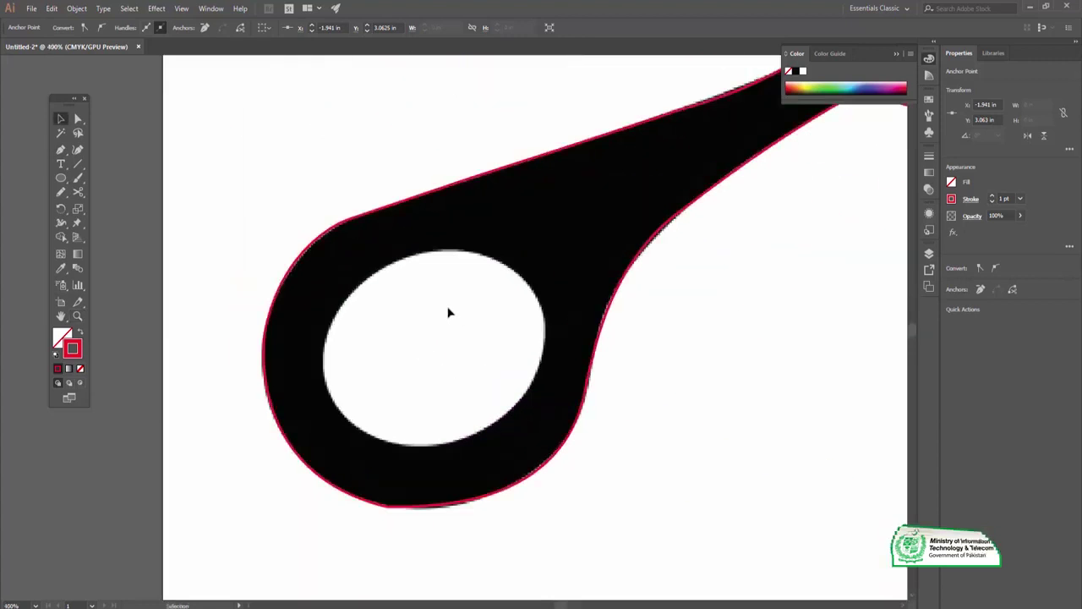
key(p)
click(414, 253)
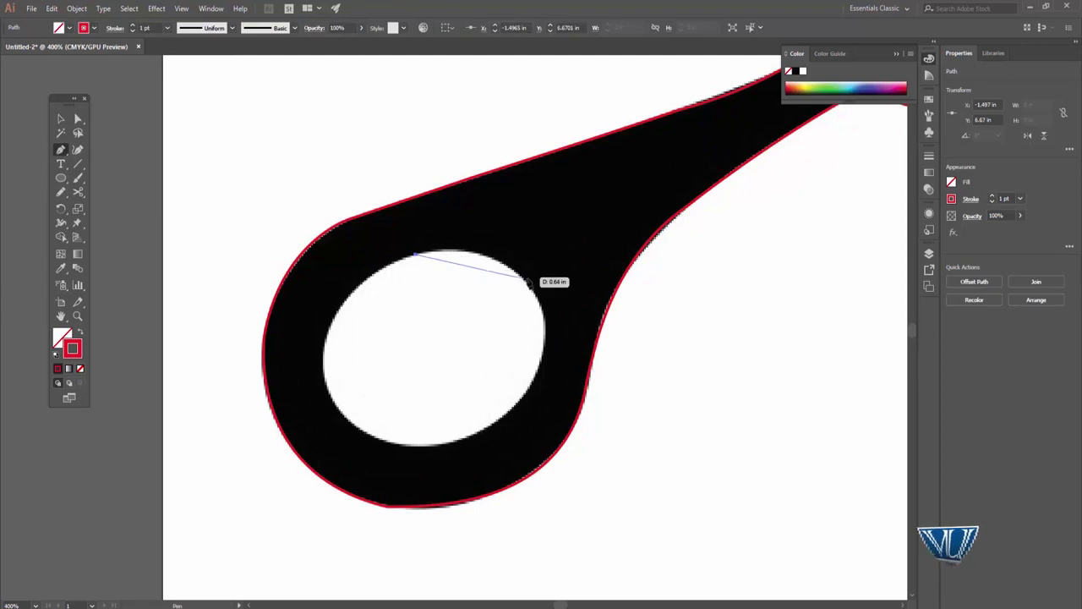
mouse_move(528, 281)
mouse_down()
mouse_move(568, 339)
mouse_move(544, 315)
mouse_up()
mouse_move(513, 415)
mouse_down()
mouse_move(475, 434)
mouse_move(462, 485)
mouse_up()
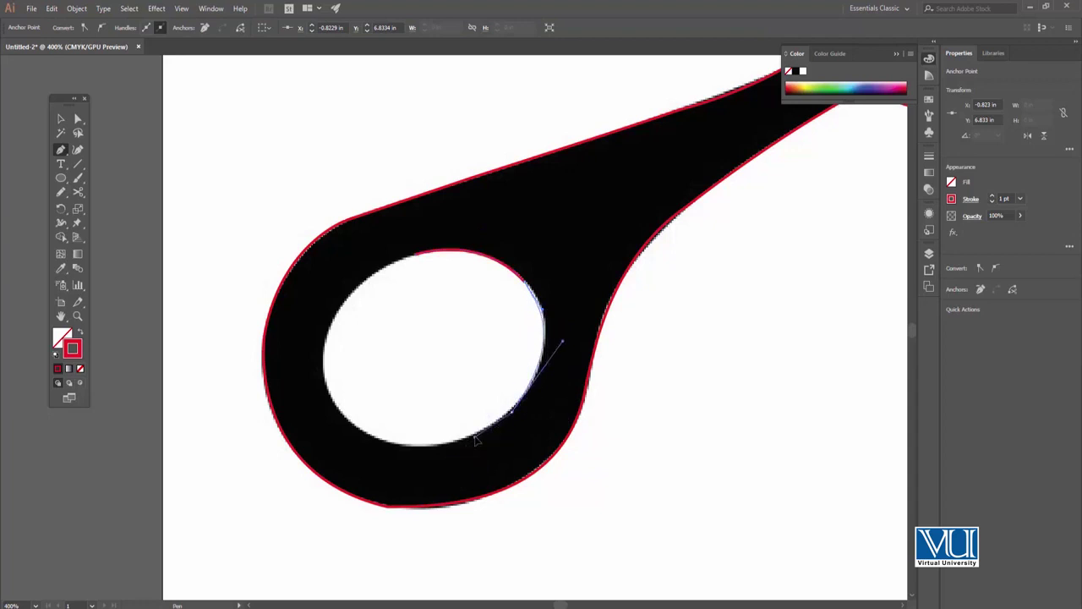
drag(331, 395, 395, 483)
drag(415, 254, 483, 231)
key(v)
key(z)
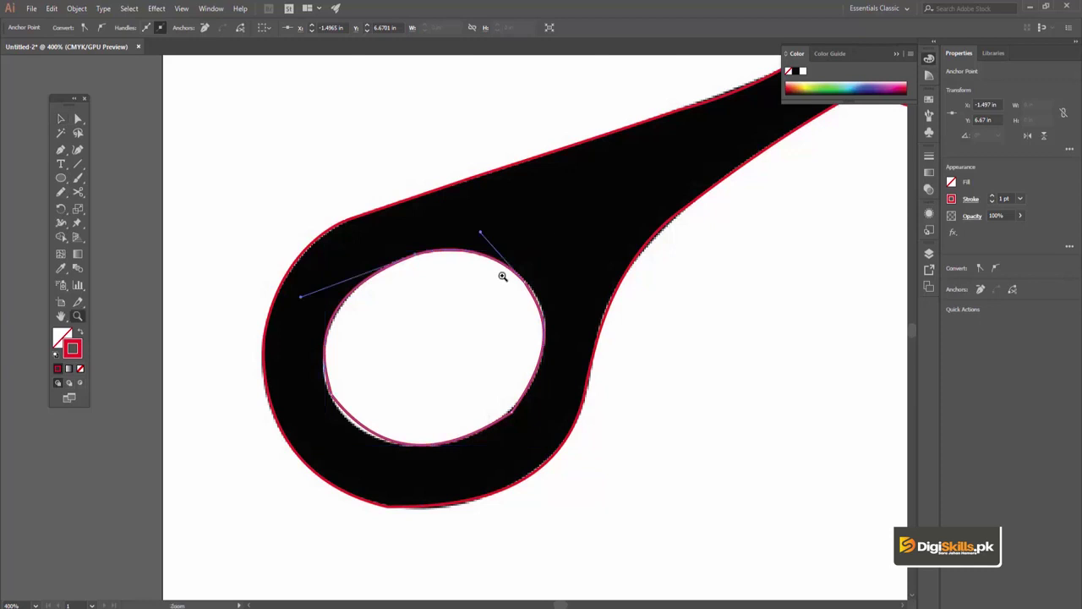
alt+click(502, 276)
alt+click(538, 272)
Zoom in closely on the first dash of the cut line
alt+click(525, 310)
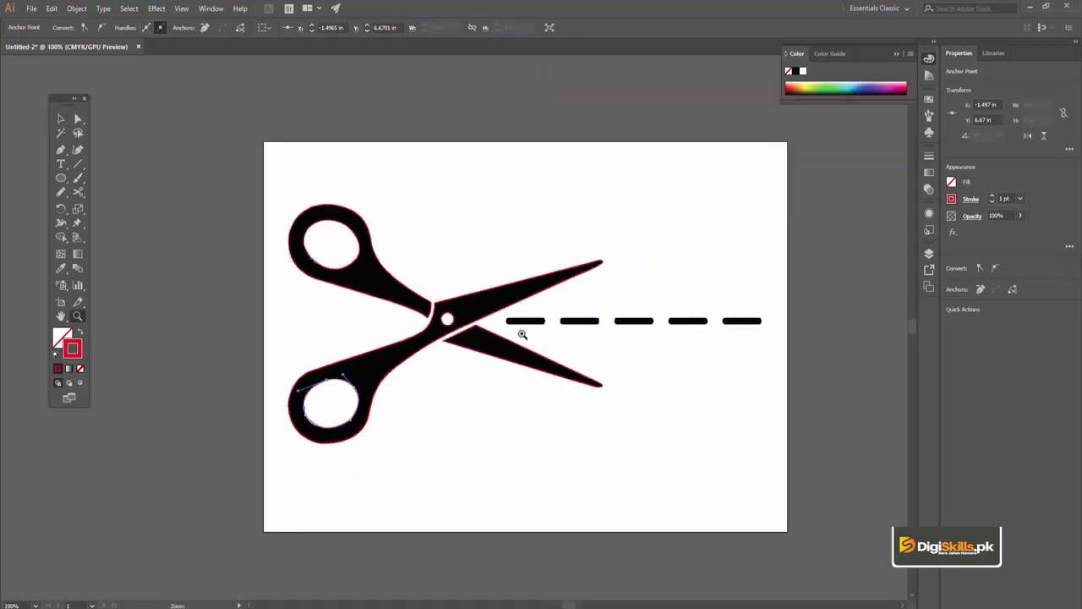
click(561, 330)
click(300, 330)
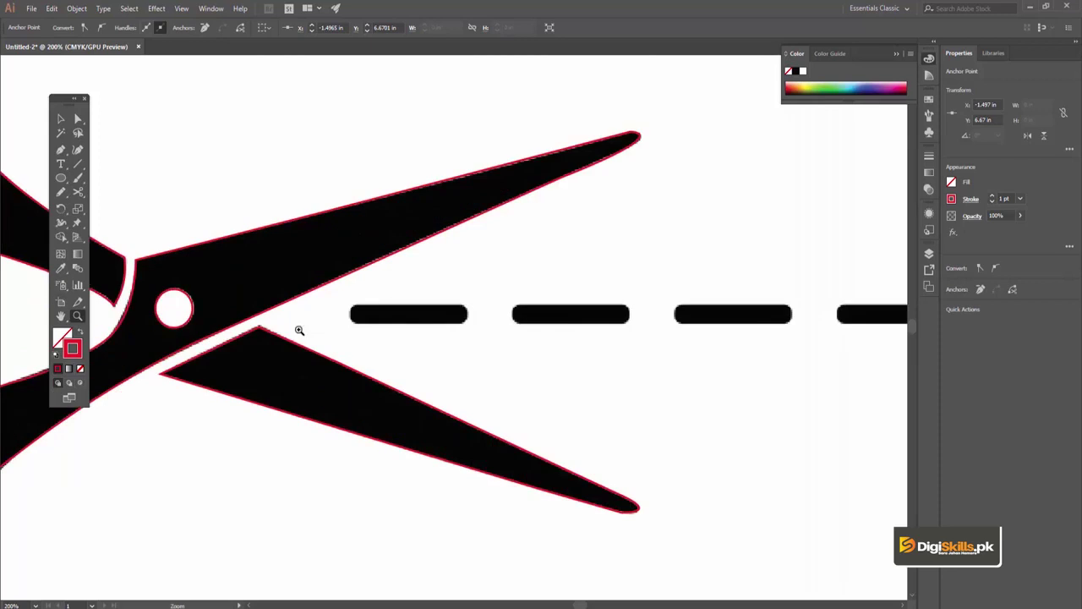
click(409, 333)
click(434, 317)
With the Pen tool, trace the dash's top edge, rounded right end and bottom edge
key(p)
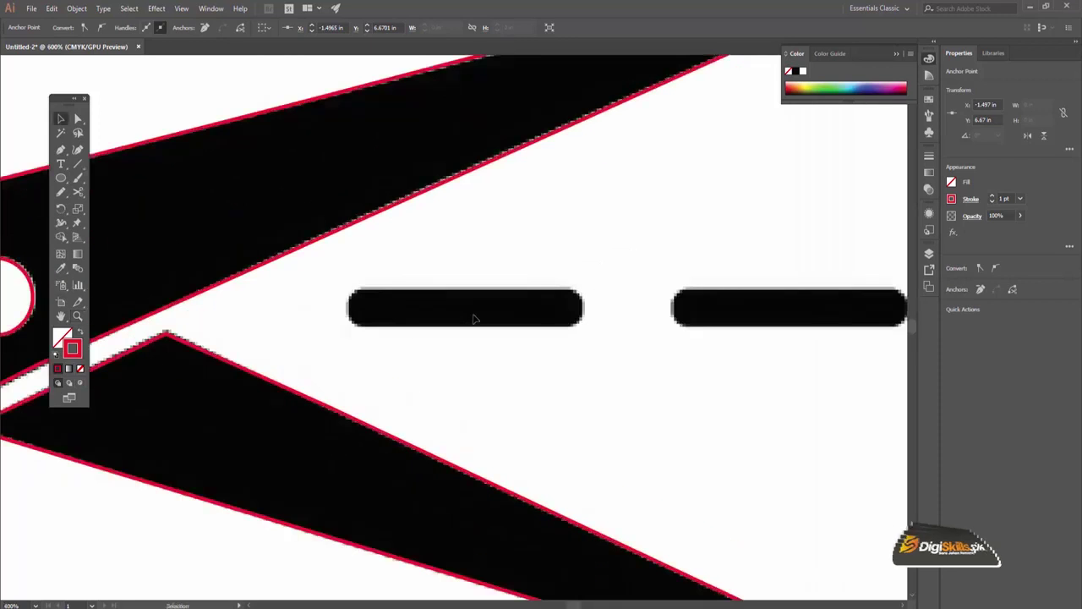
click(363, 290)
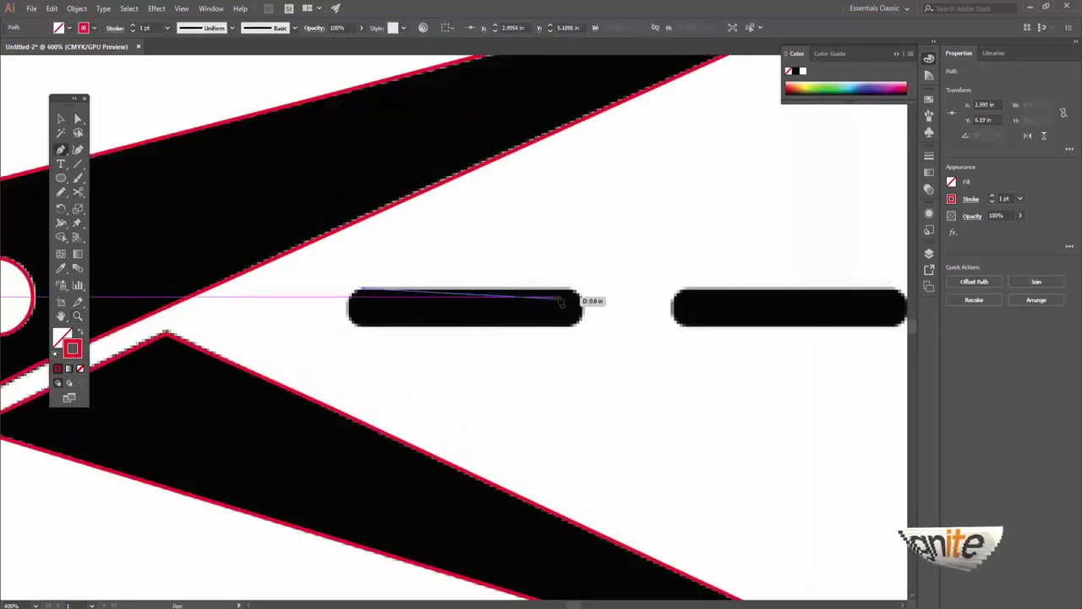
click(570, 291)
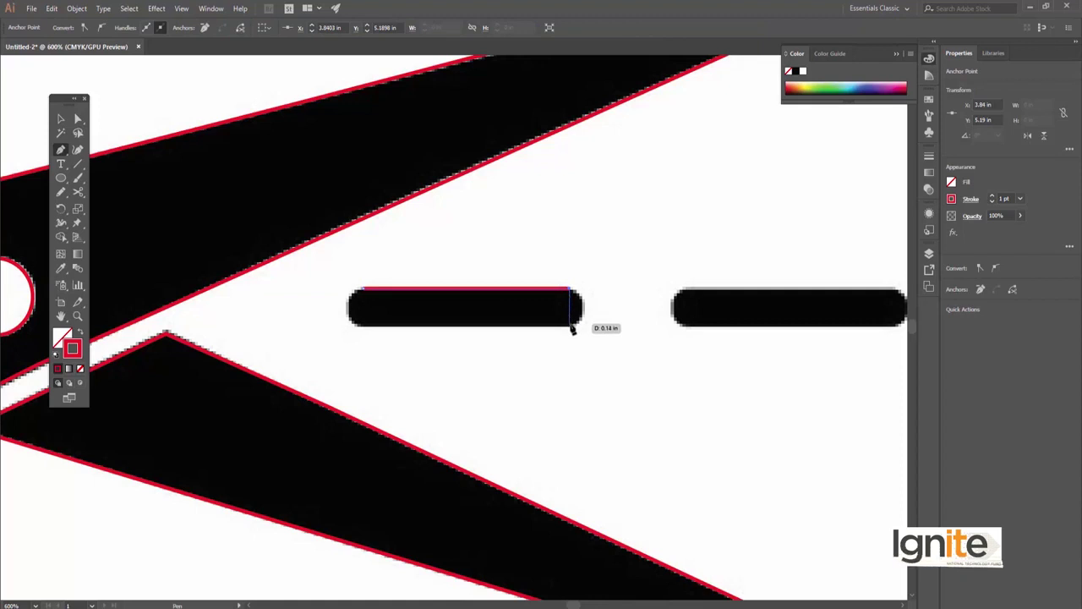
drag(547, 339, 583, 311)
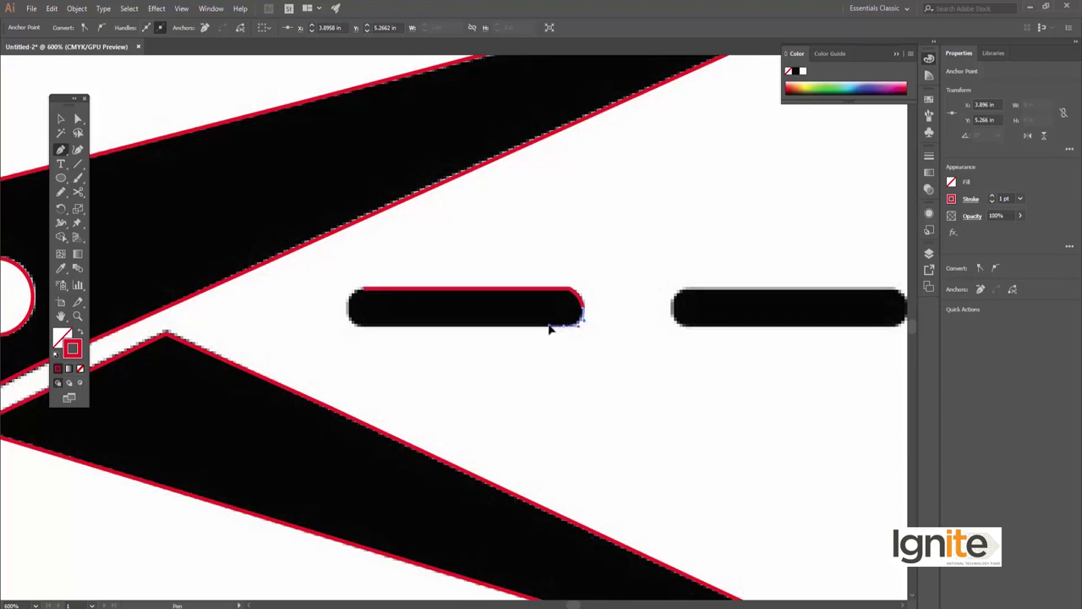
click(359, 324)
click(346, 312)
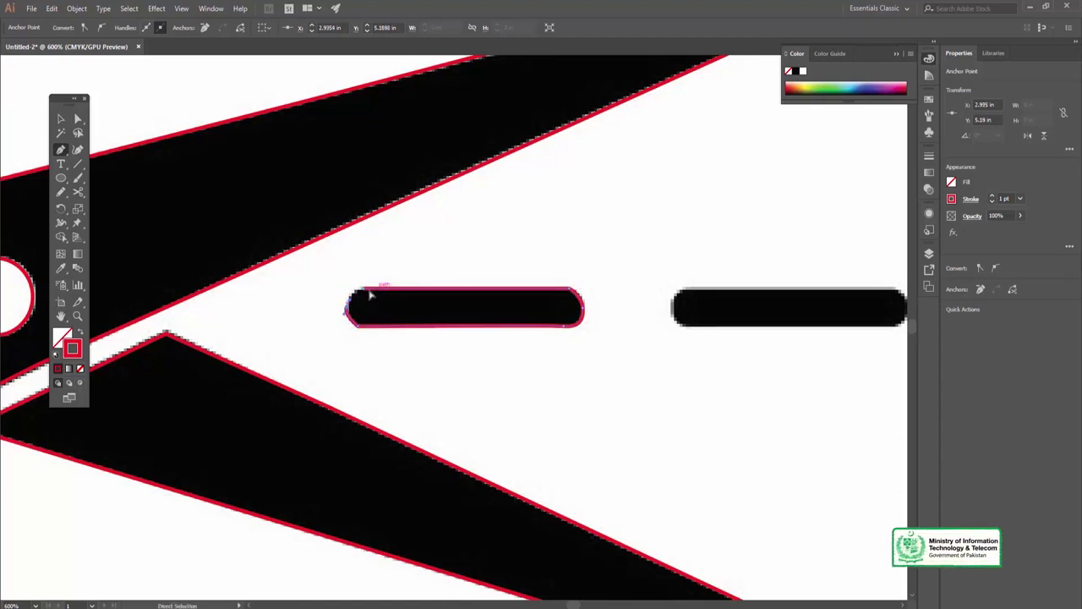
Curve the dash's rounded left end to close the path, then zoom back out
click(355, 325)
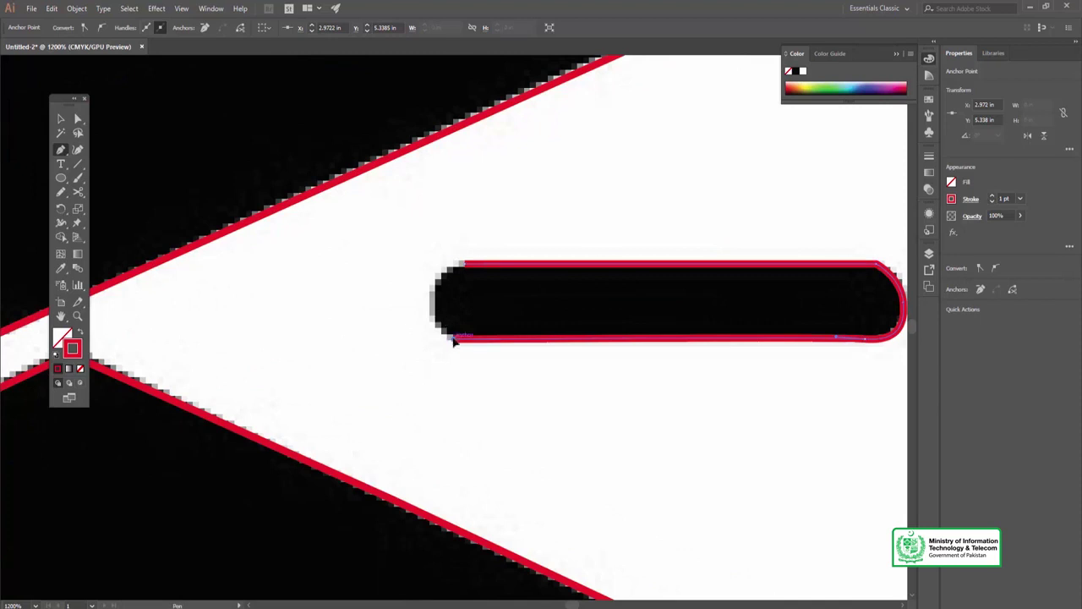
drag(431, 316, 435, 279)
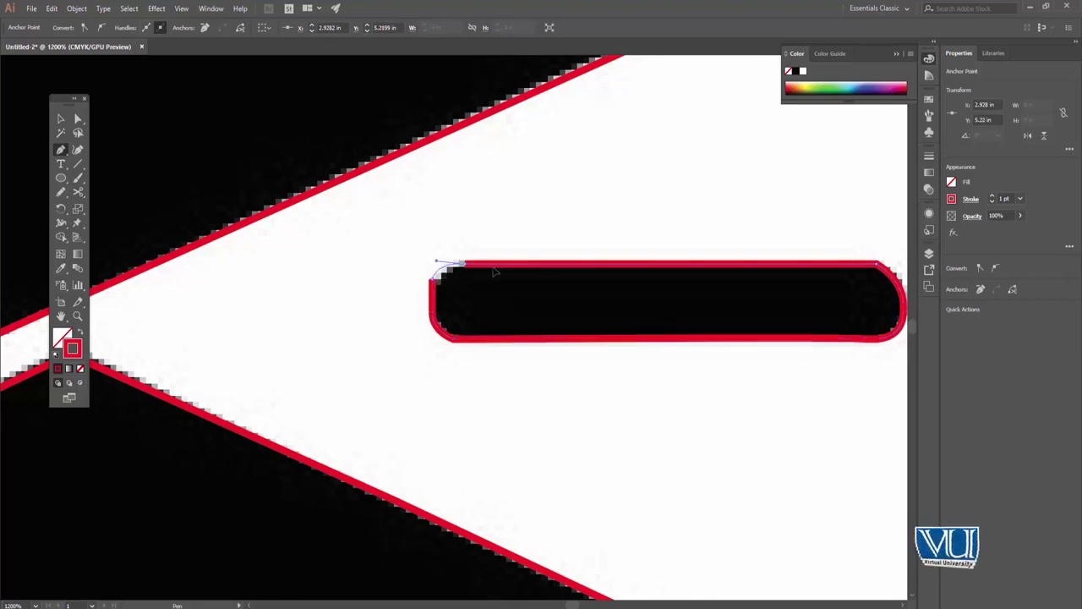
alt+click(330, 410)
alt+click(502, 293)
Alt-drag copies of the traced dash onto every remaining dash, then view at 100%
click(454, 322)
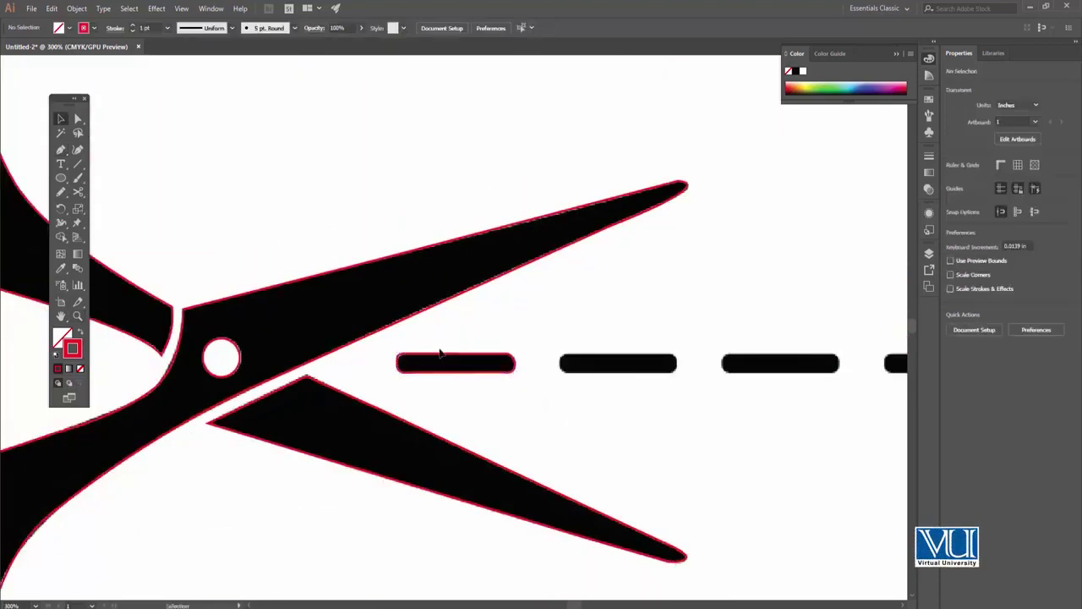
click(439, 359)
drag(435, 357, 598, 367)
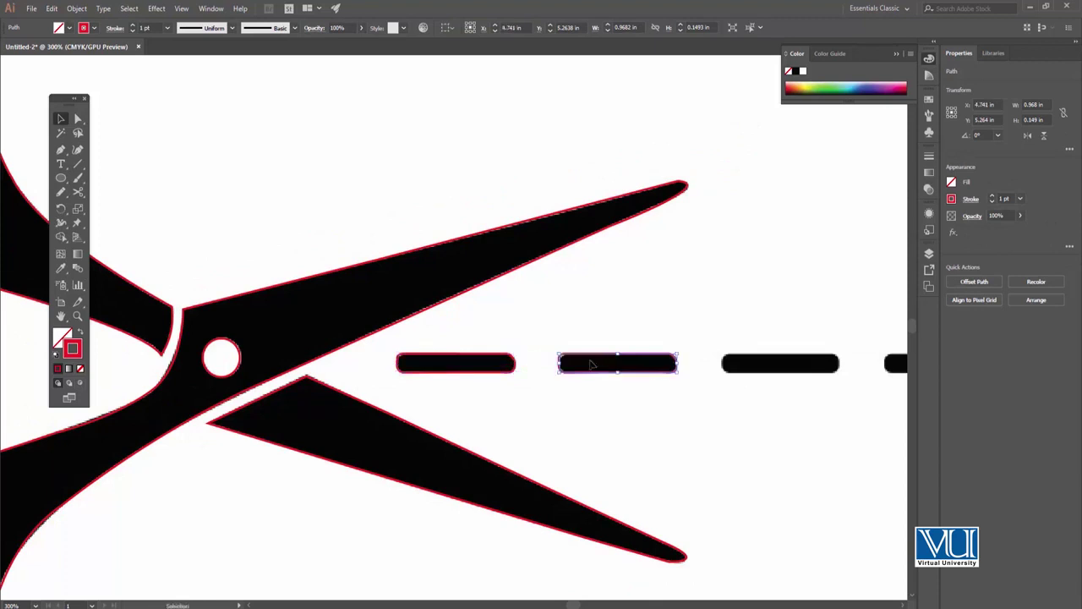
scroll(315, 313, right, 5)
drag(295, 359, 780, 362)
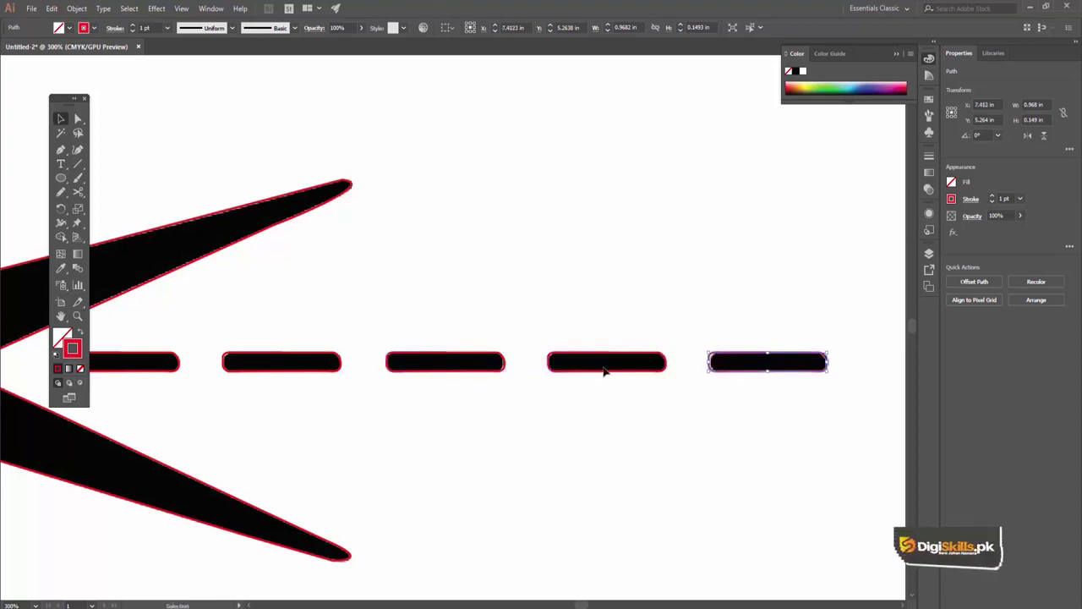
key(z)
drag(604, 370, 322, 363)
key(ctrl+1)
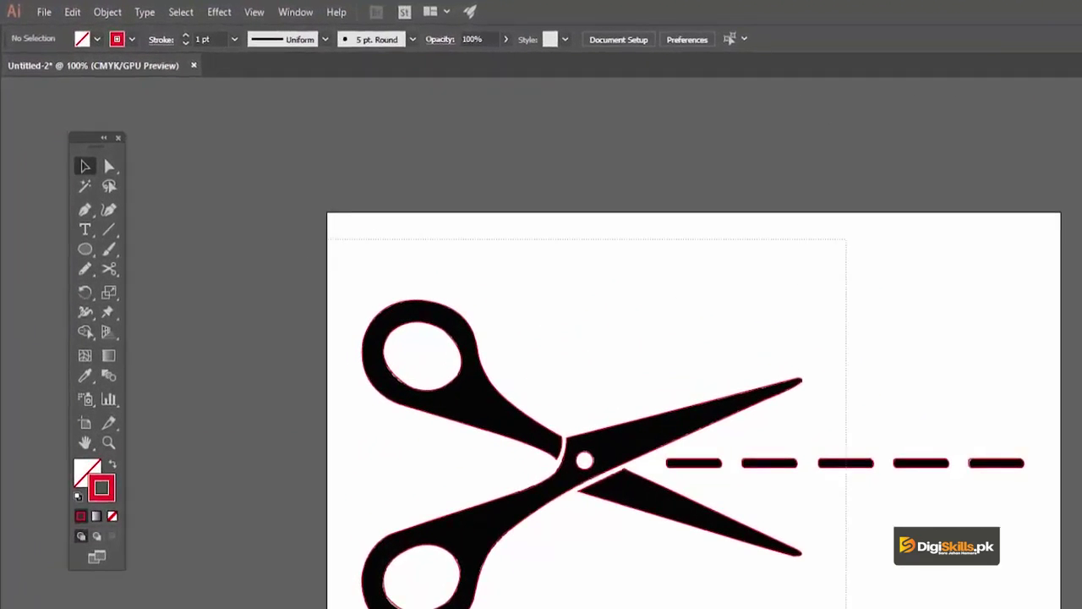
Fill the whole traced scissors group with black
click(597, 432)
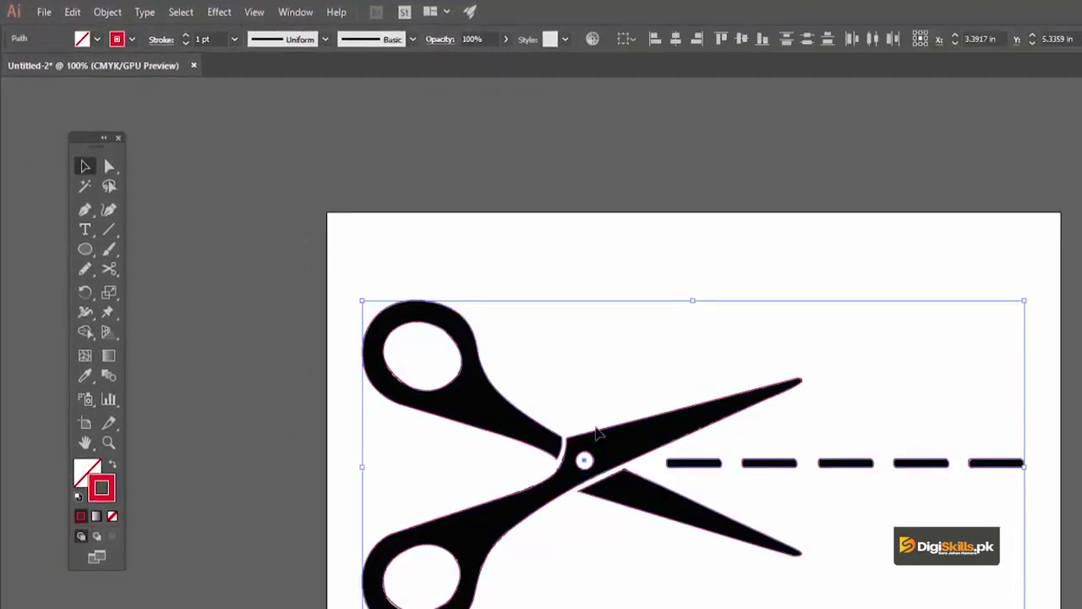
click(96, 41)
click(43, 68)
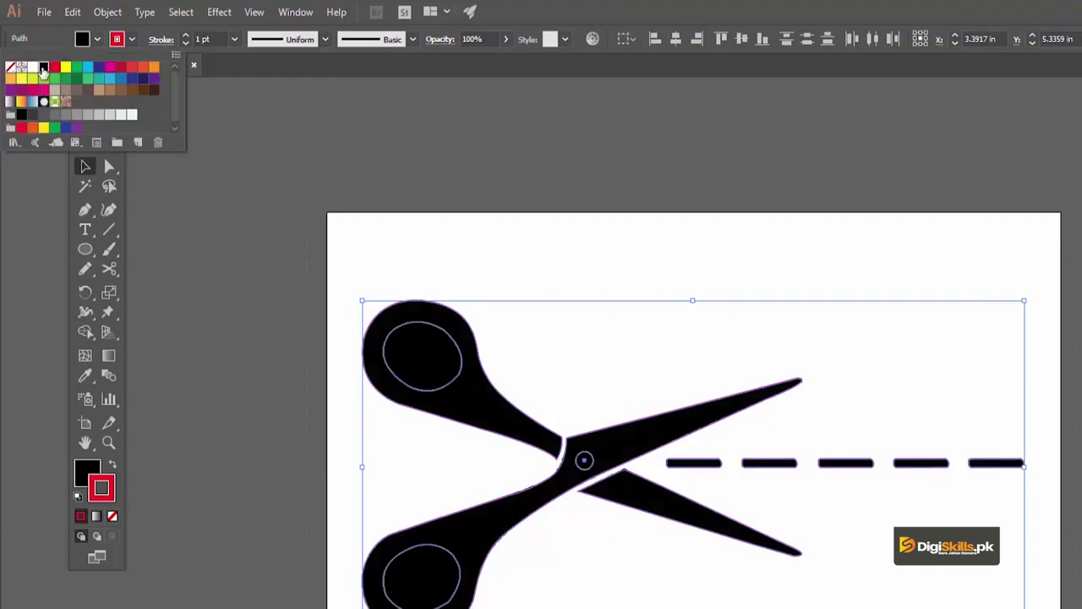
click(402, 140)
click(629, 247)
Fill the pivot circle and both finger holes with white
click(584, 460)
shift+click(448, 336)
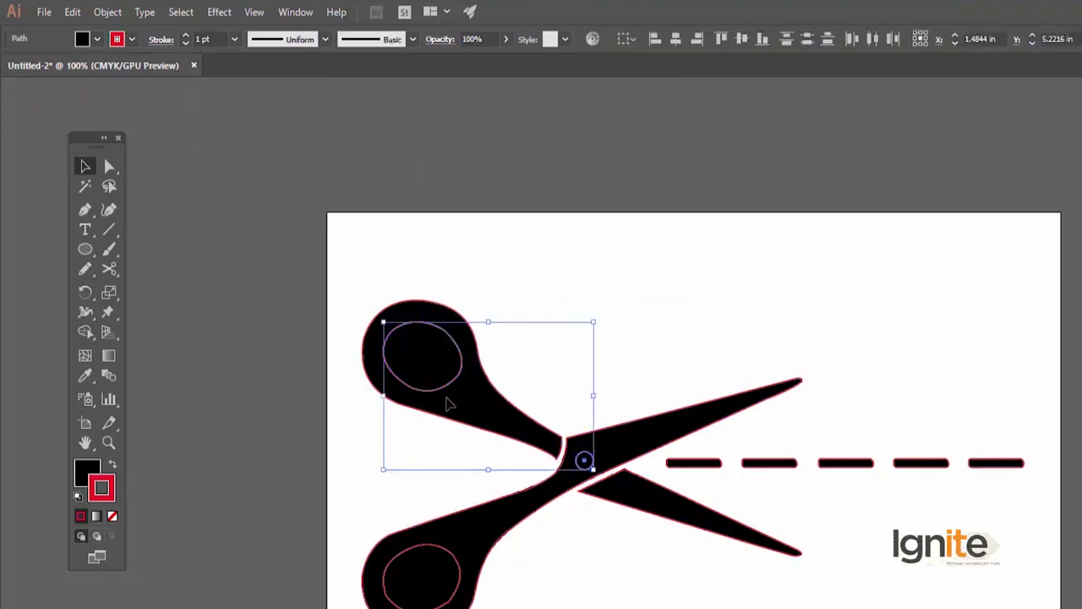
shift+click(438, 548)
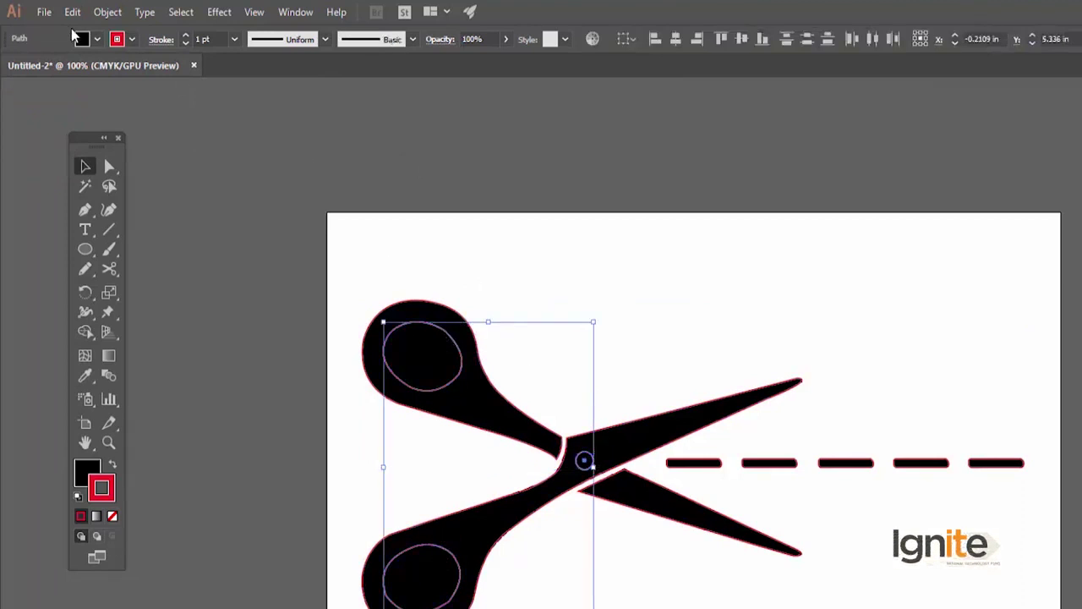
click(97, 39)
click(34, 67)
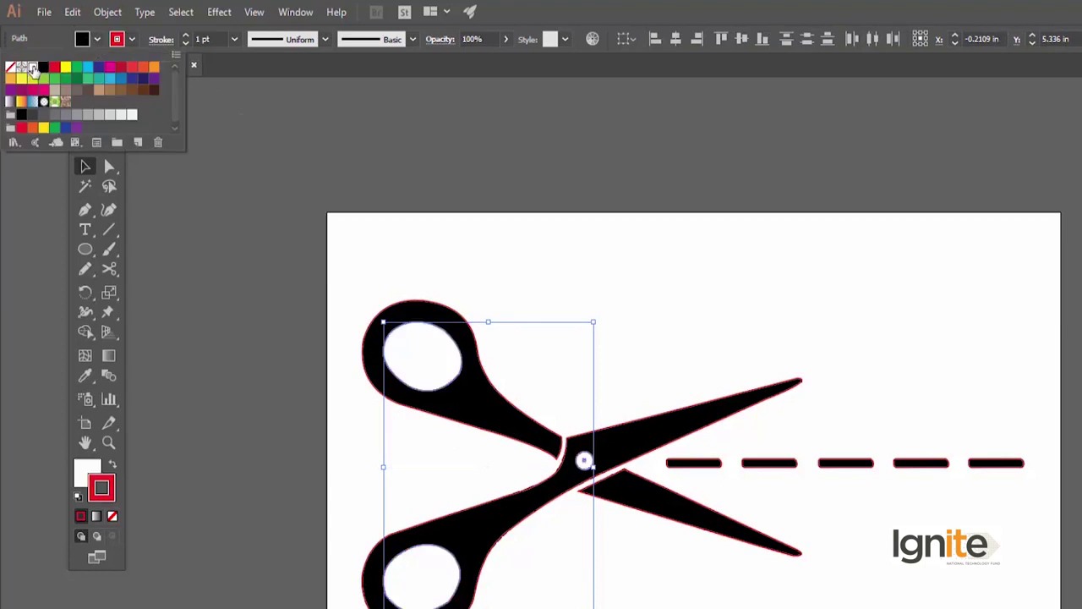
click(351, 155)
click(401, 182)
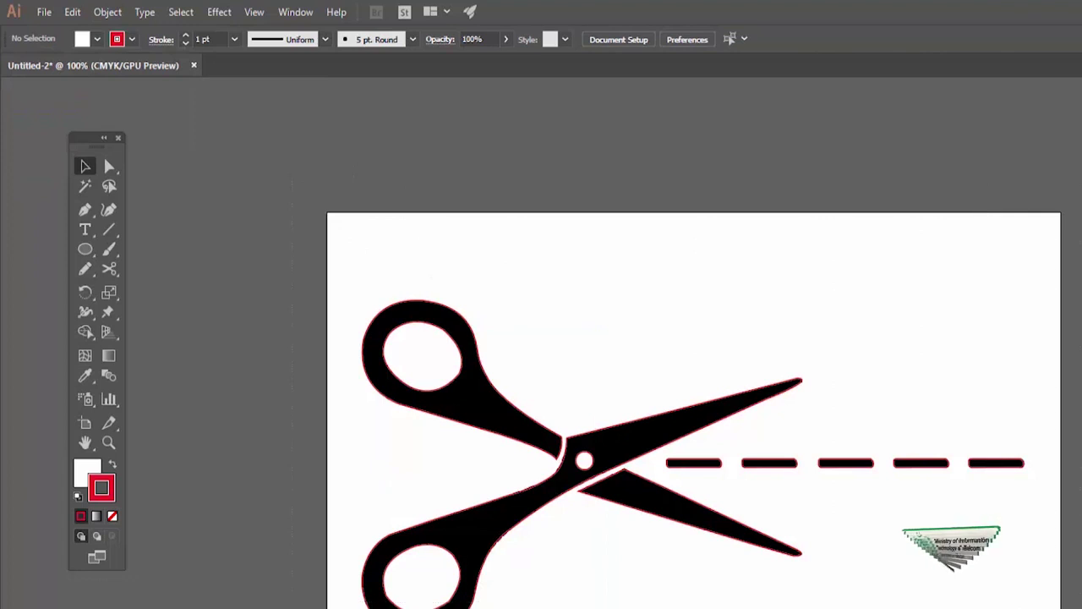
Set the stroke of all traced artwork to None and zoom in to check
key(ctrl+a)
click(132, 39)
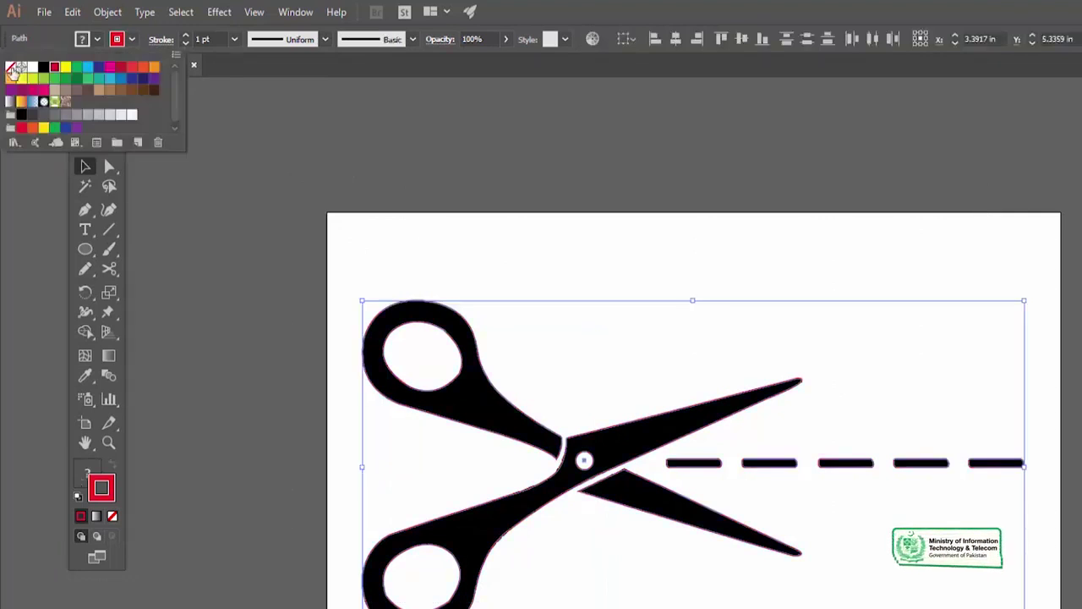
click(10, 67)
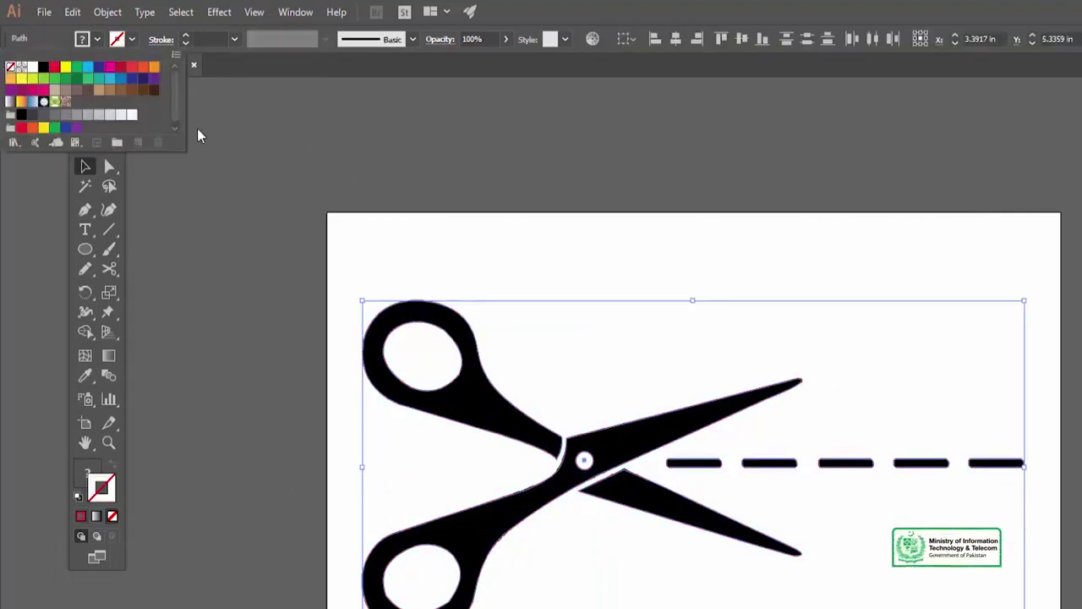
click(308, 138)
click(344, 124)
key(z)
click(628, 473)
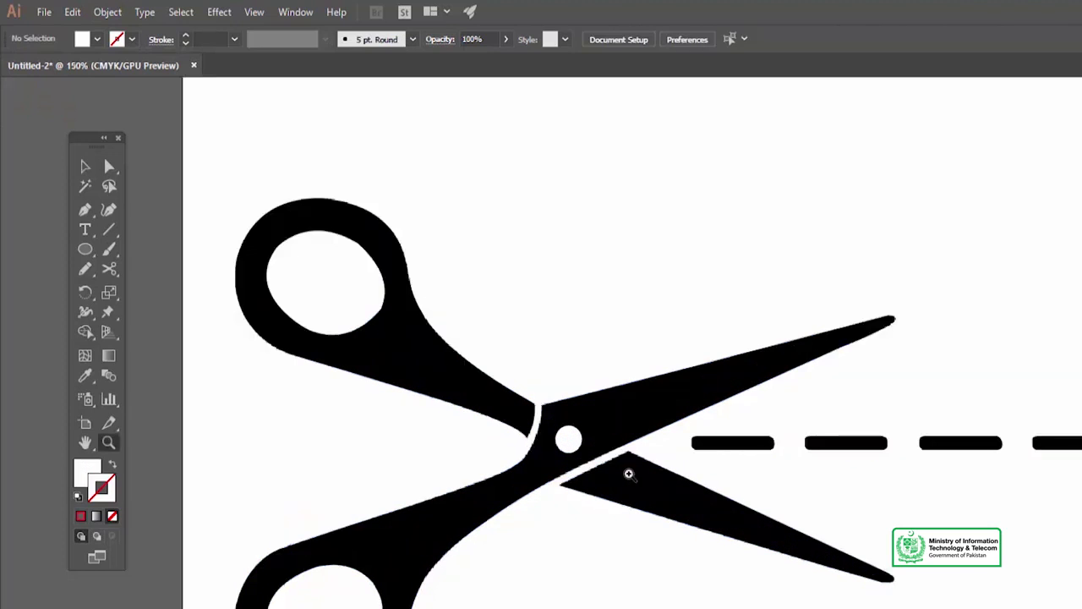
alt+click(625, 380)
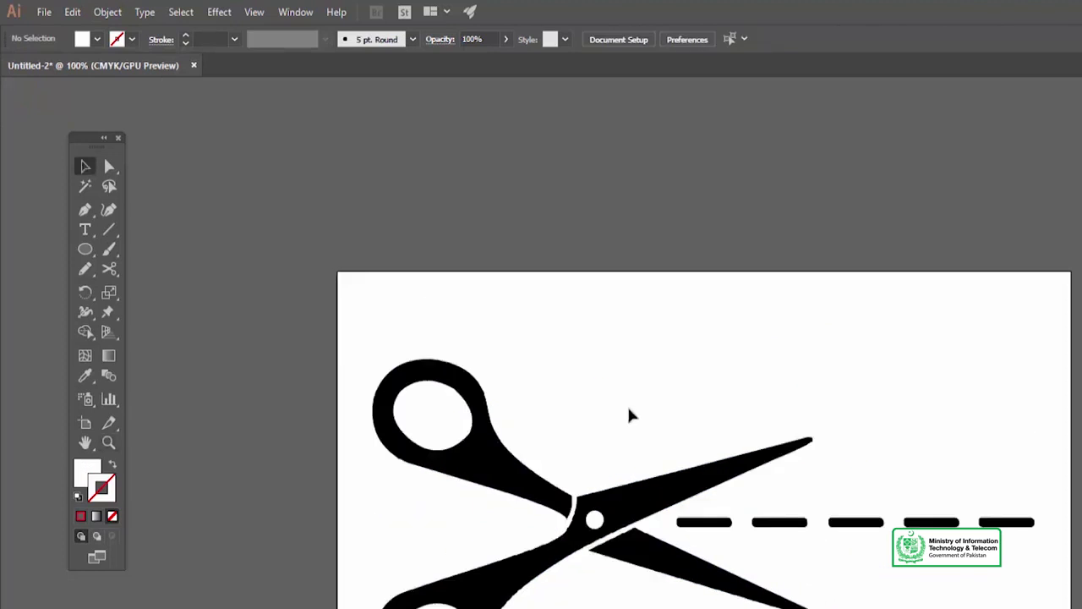
Unlock all objects, then move the original scissors image off the artboard and delete it
drag(630, 415, 570, 319)
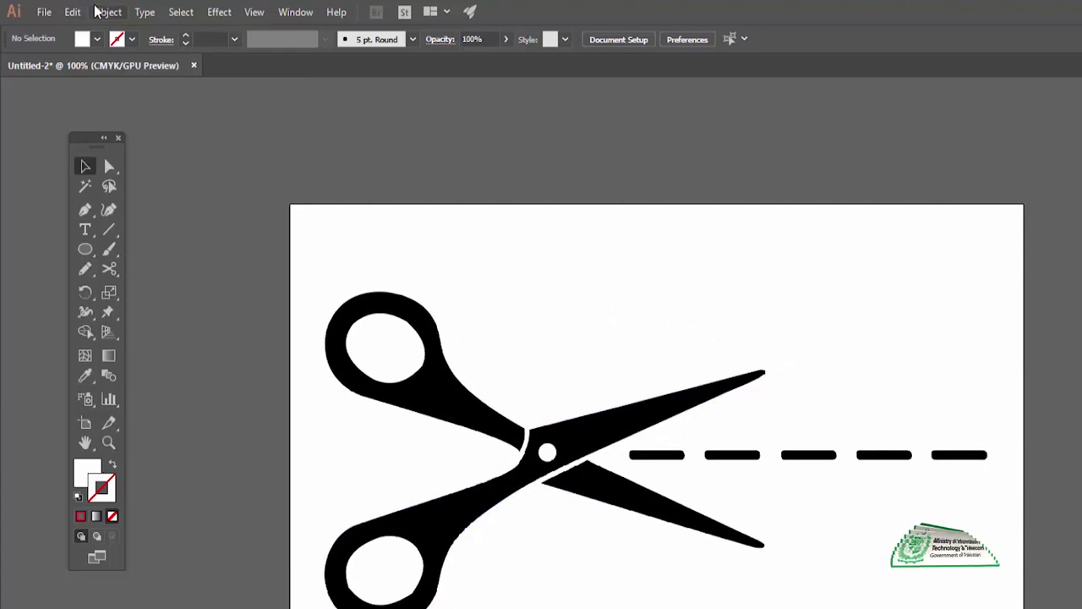
click(107, 11)
click(148, 127)
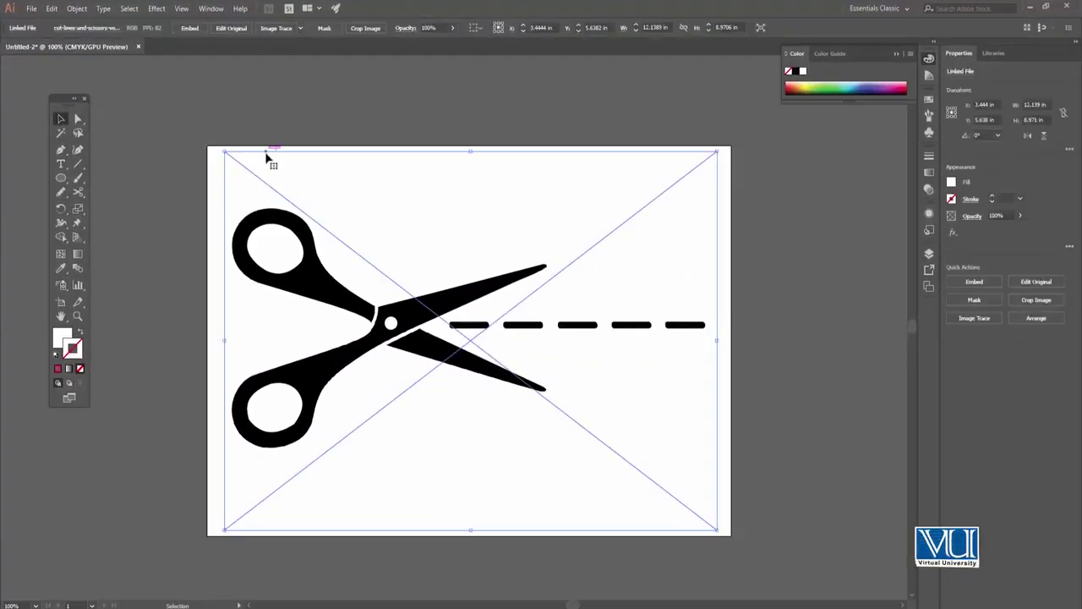
drag(268, 157, 814, 218)
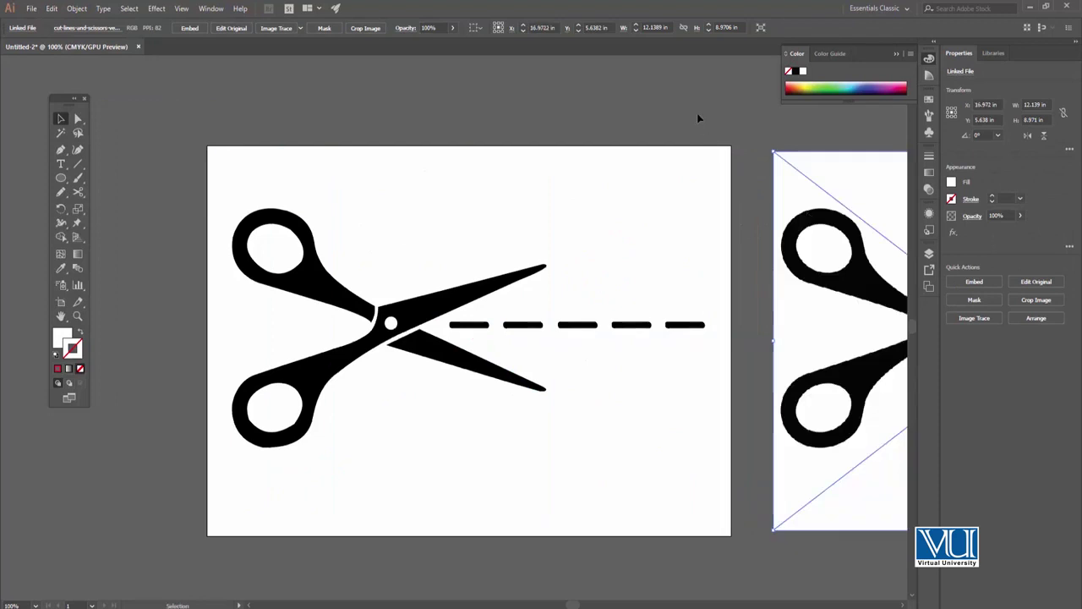
key(Delete)
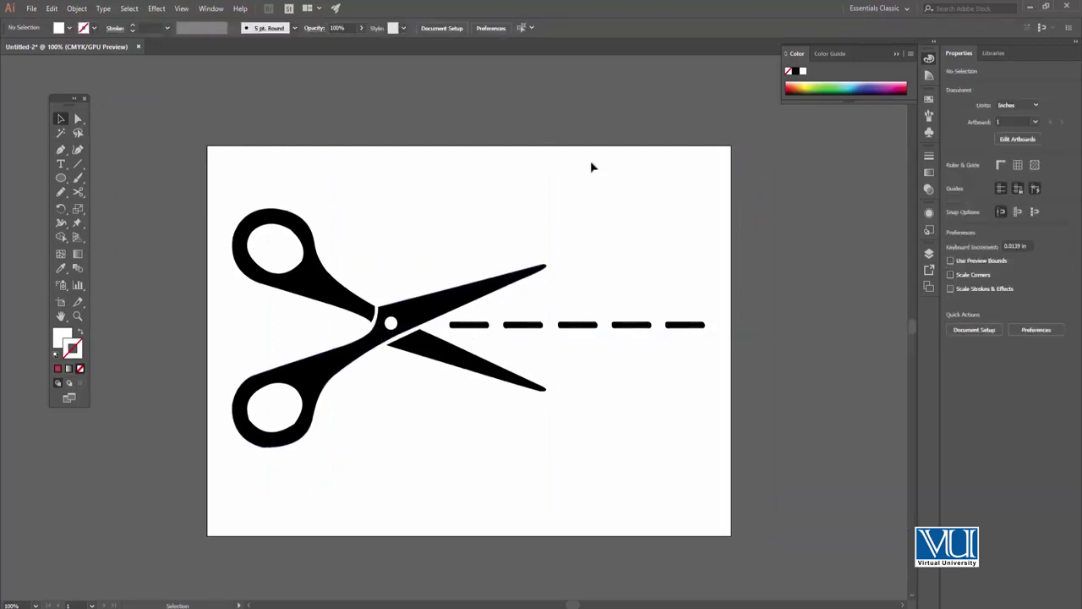